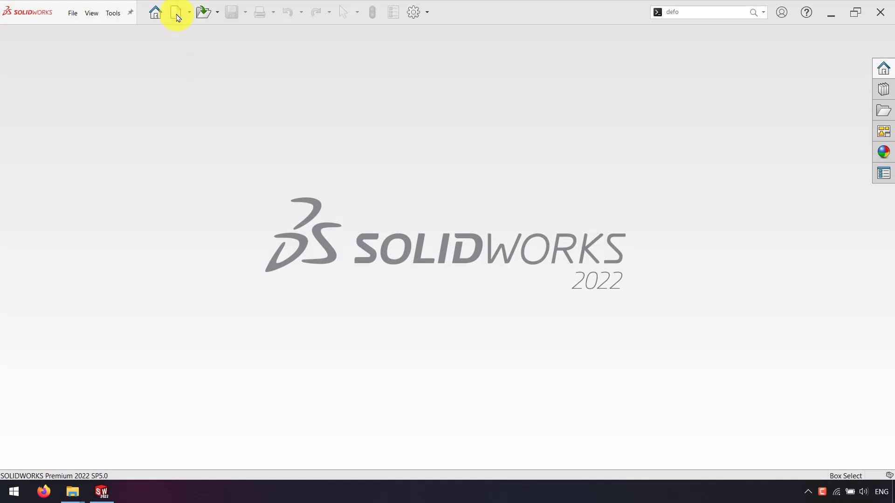
Create a new blank Part document.
click(178, 17)
double_click(243, 252)
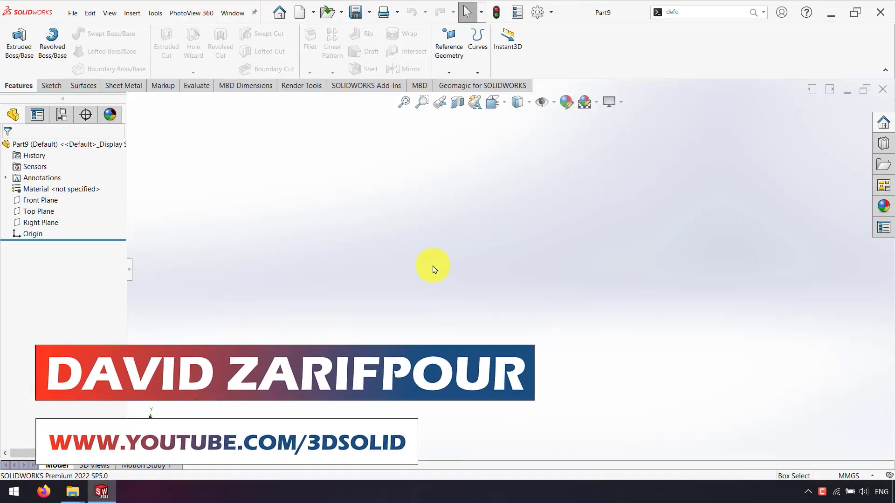
On the Top Plane, sketch a centrepoint arc closed by a straight line into a semicircle.
click(47, 212)
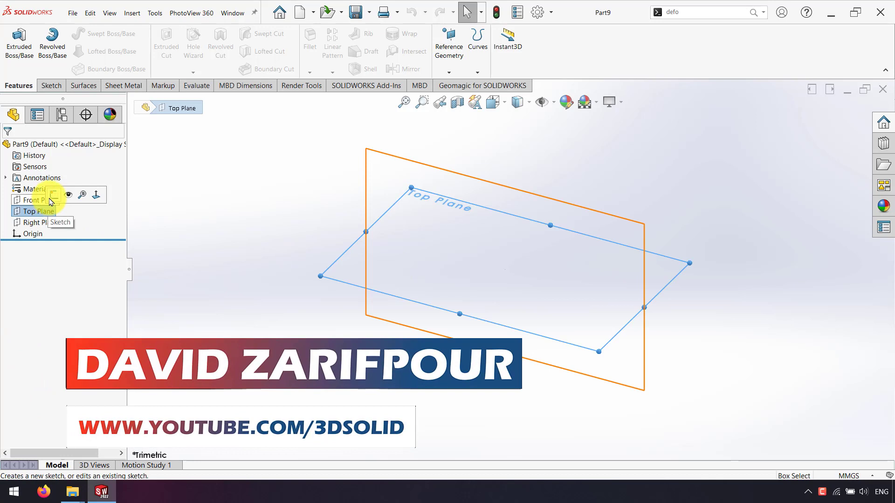
click(51, 200)
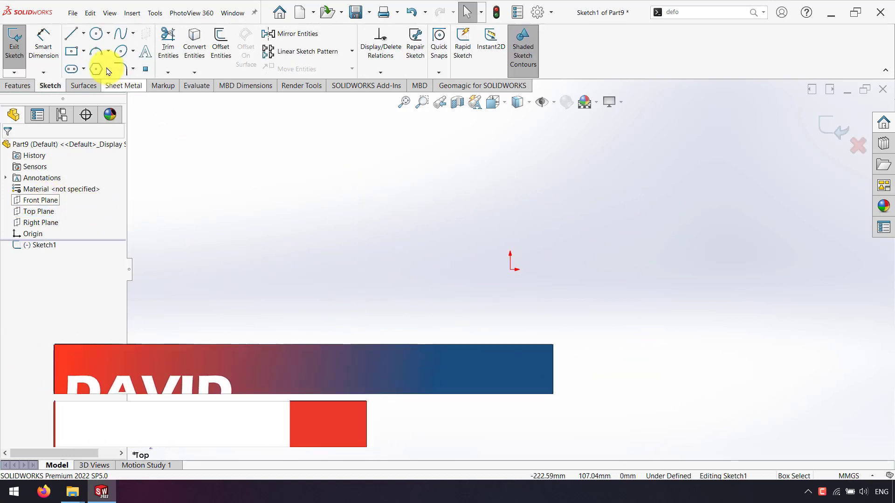
click(108, 52)
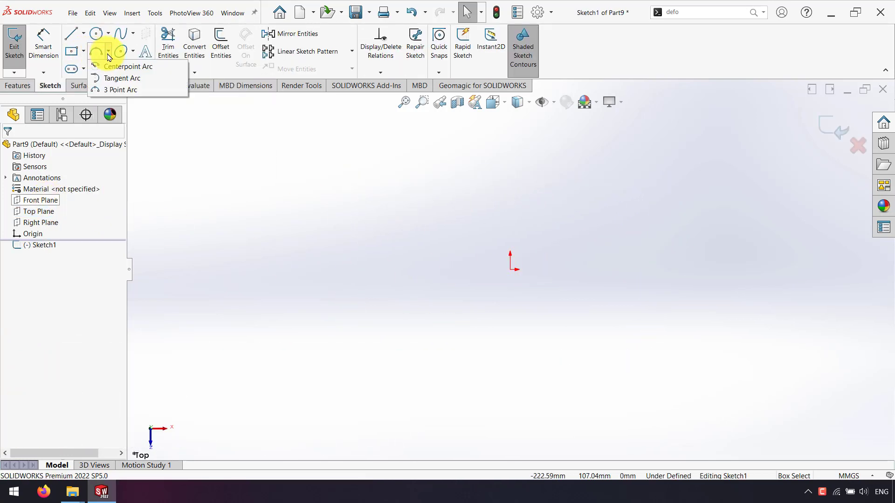
click(122, 66)
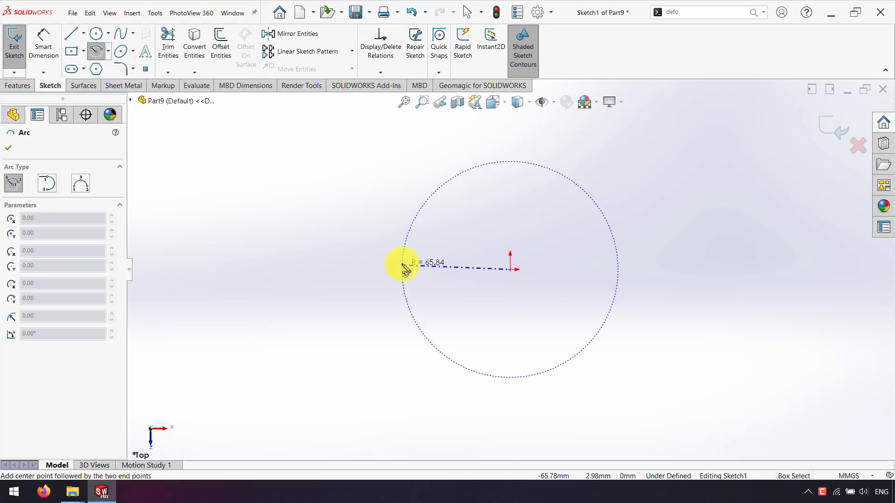
click(402, 270)
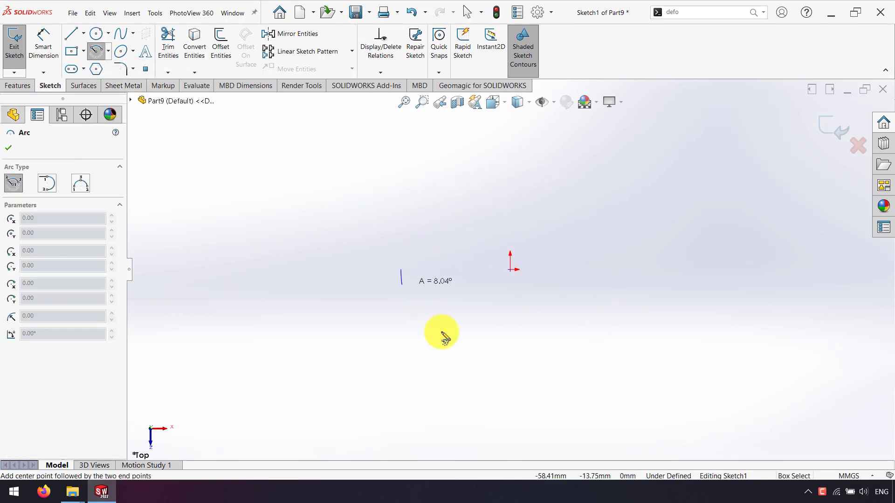
click(597, 274)
key(Escape)
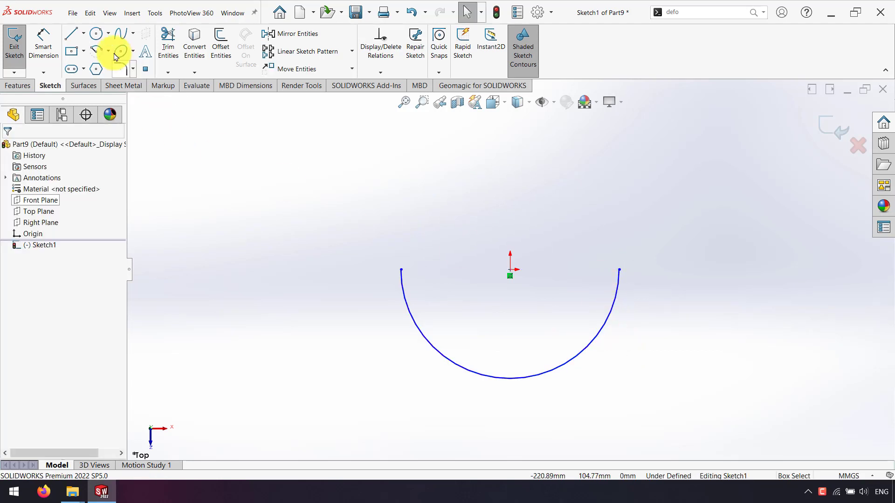
click(72, 34)
click(401, 269)
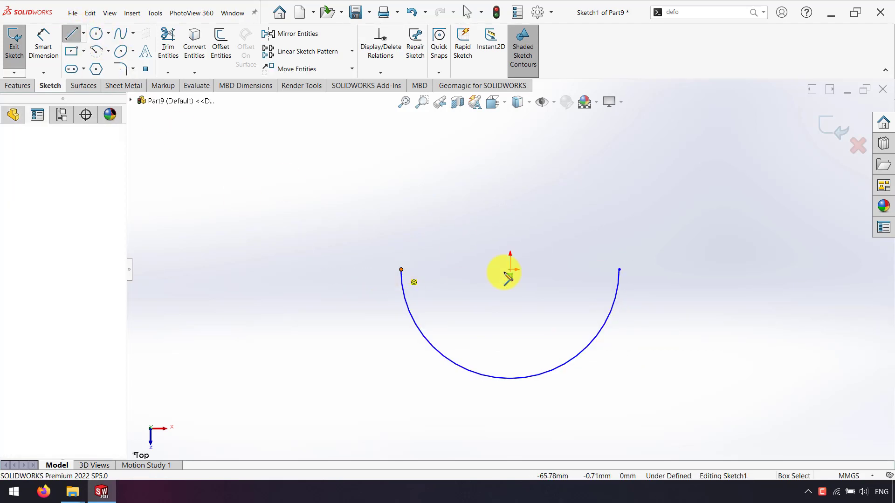
click(620, 270)
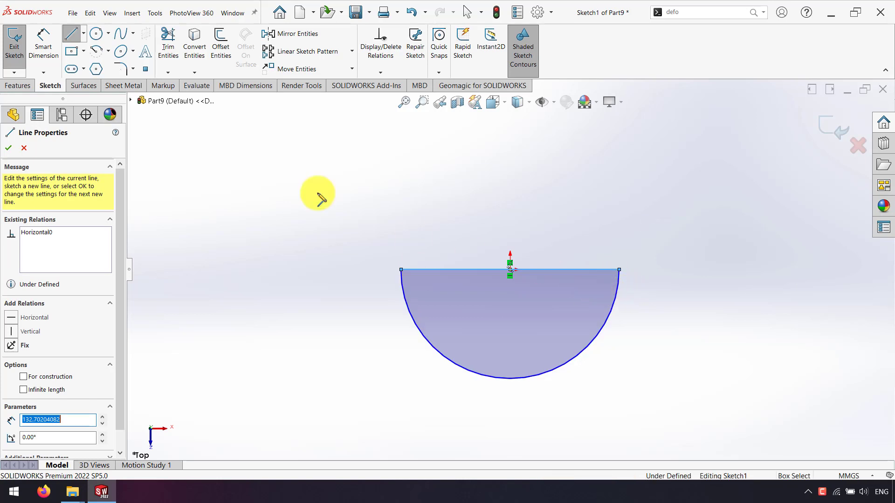
Dimension the arc radius to 50 mm and make its endpoints and centre horizontal.
click(43, 43)
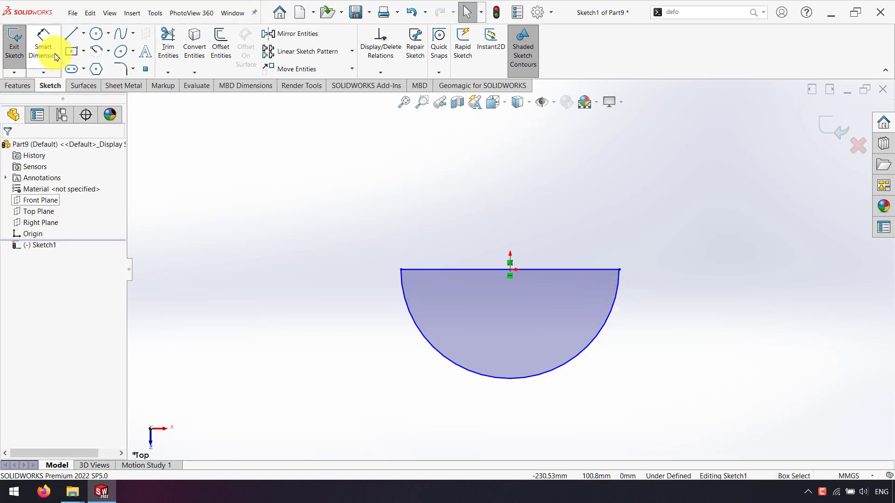
click(416, 329)
click(360, 335)
text(50)
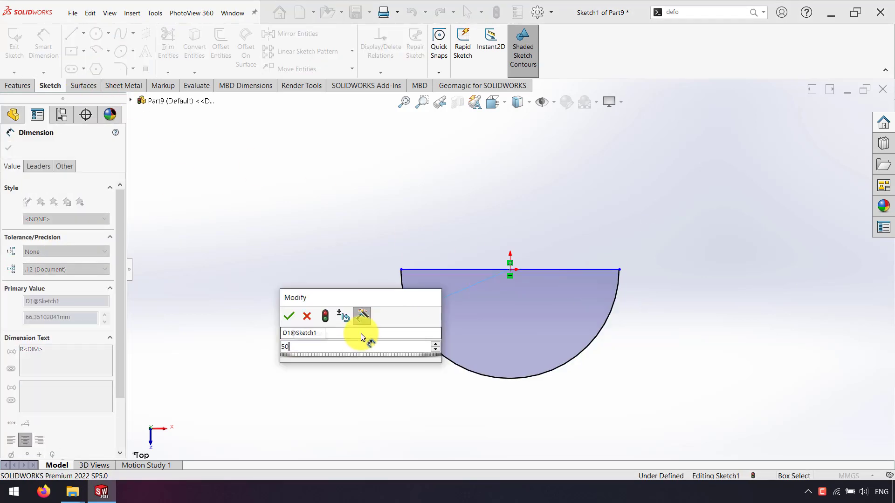
key(Return)
key(Escape)
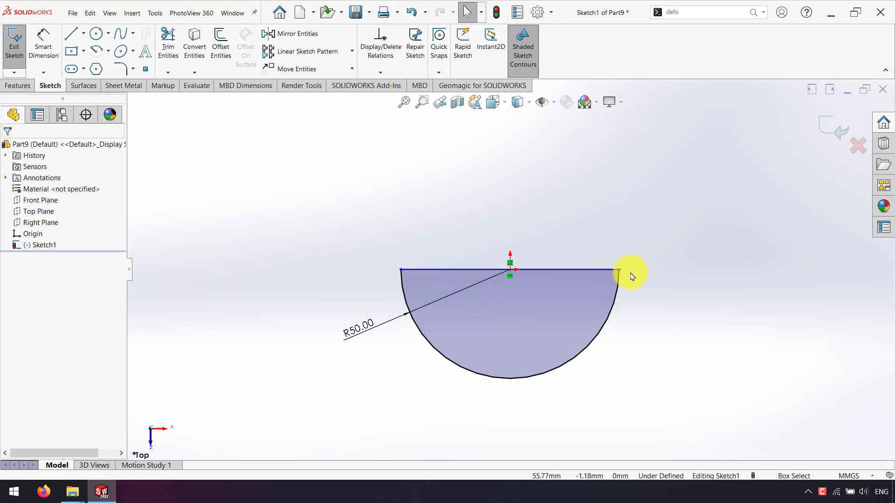
click(619, 269)
ctrl+click(402, 269)
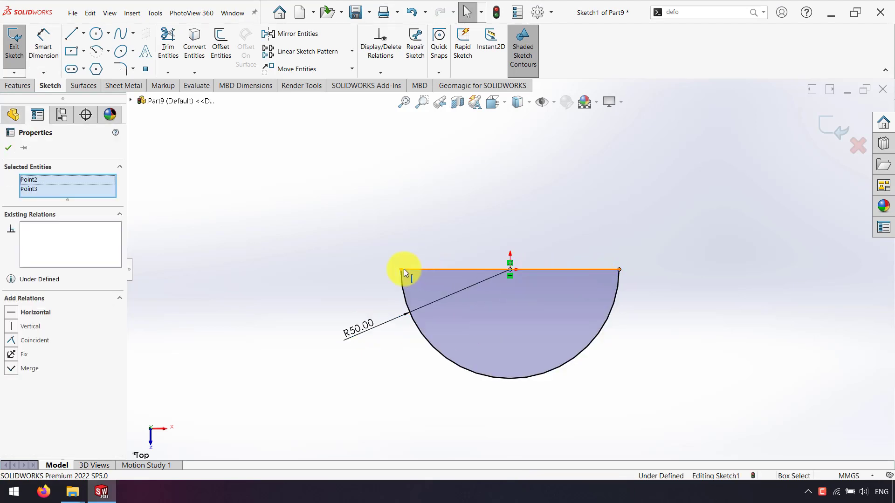
ctrl+click(401, 270)
click(19, 323)
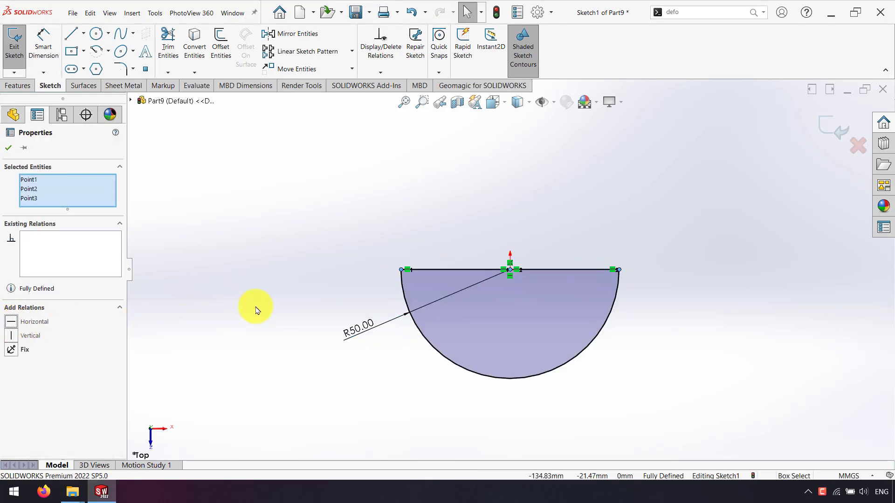
click(280, 307)
Extrude the semicircle sketch into a solid half-cylinder, Boss-Extrude1.
click(17, 85)
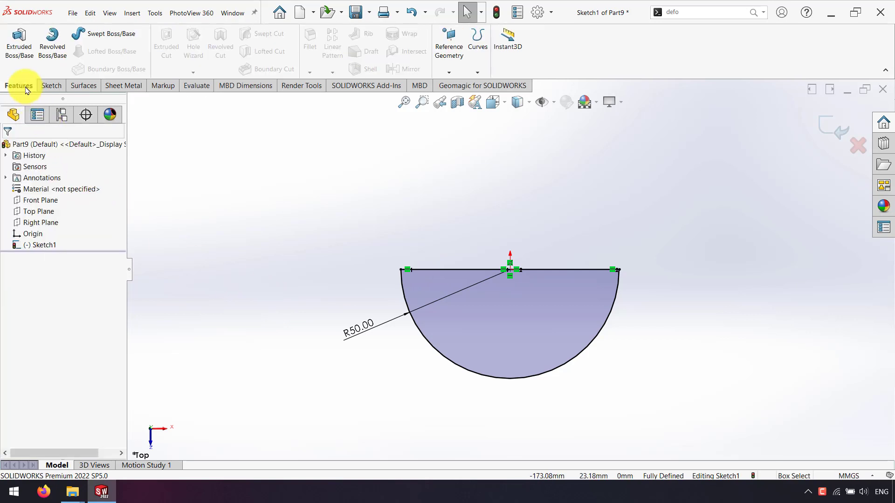
click(26, 71)
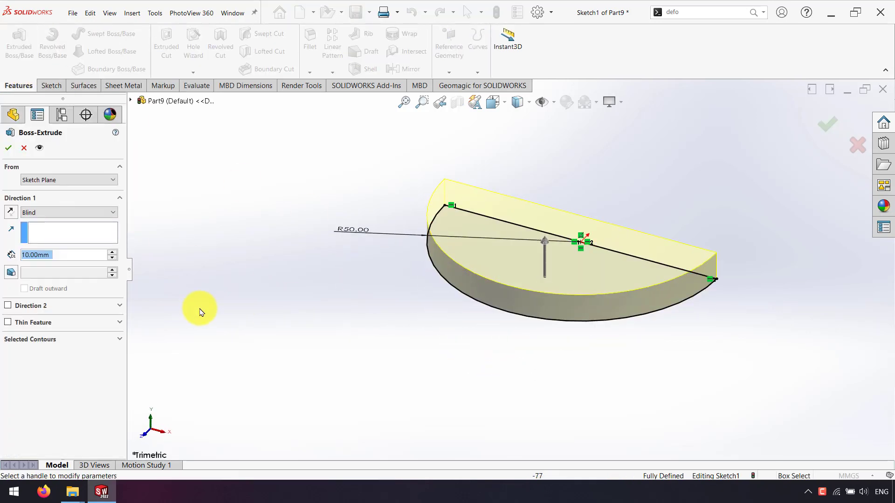
text(100)
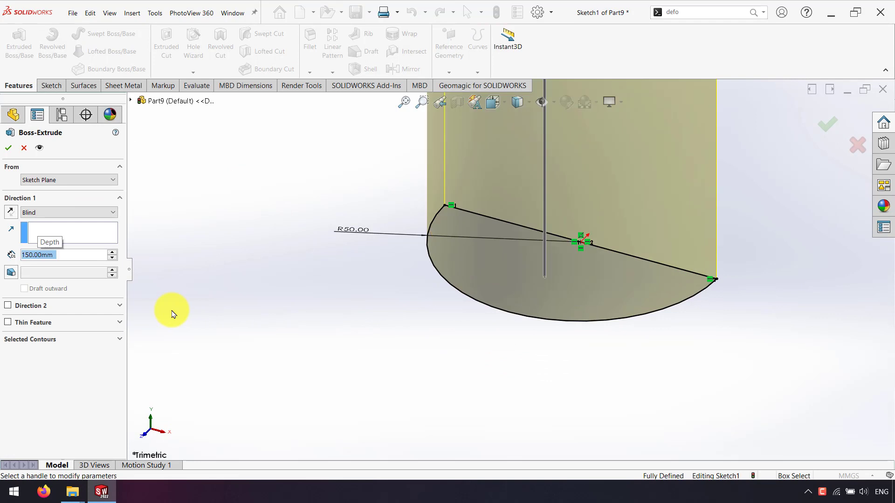
key(Return)
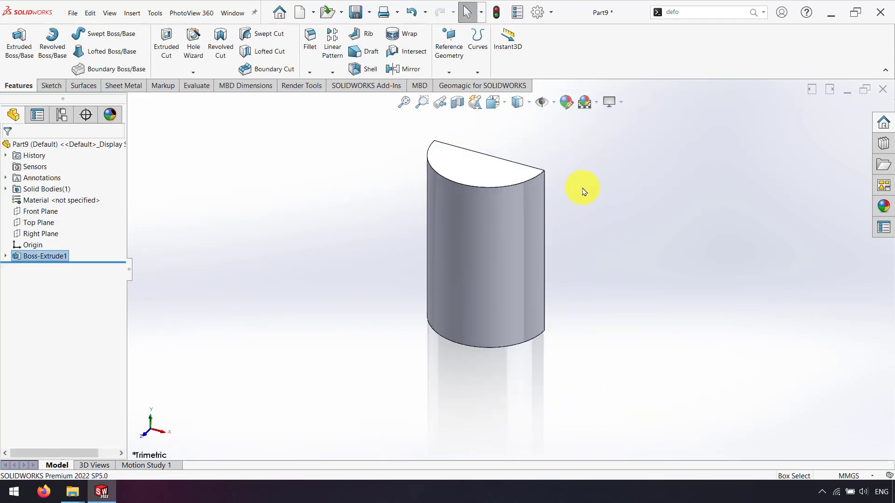
click(44, 214)
Sketch a rectangle on the Front Plane extending wider than the half-cylinder.
click(51, 200)
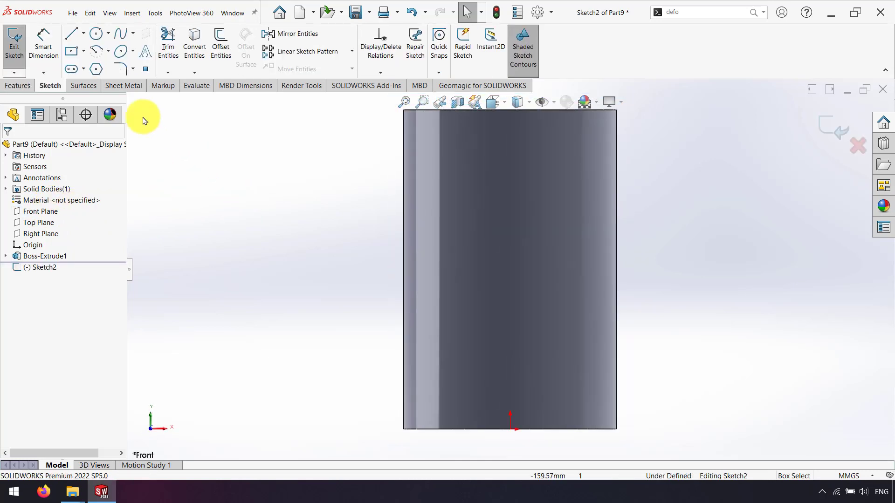
click(74, 55)
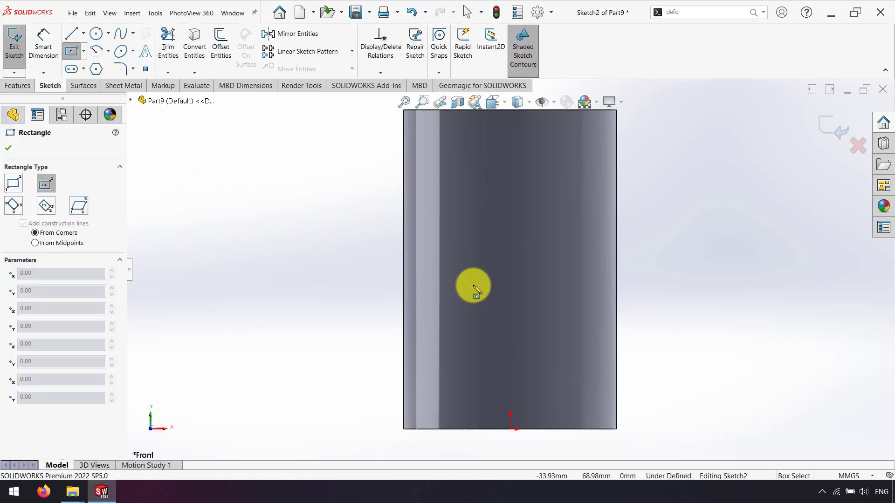
click(509, 255)
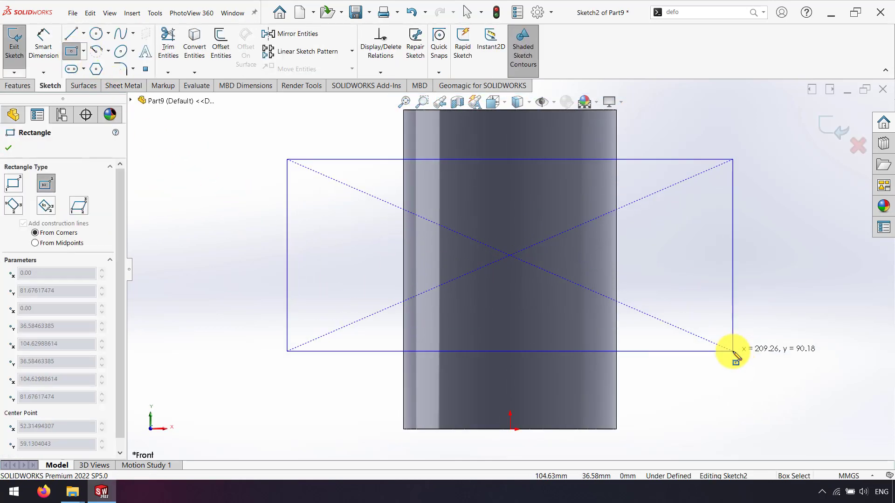
click(733, 351)
key(Escape)
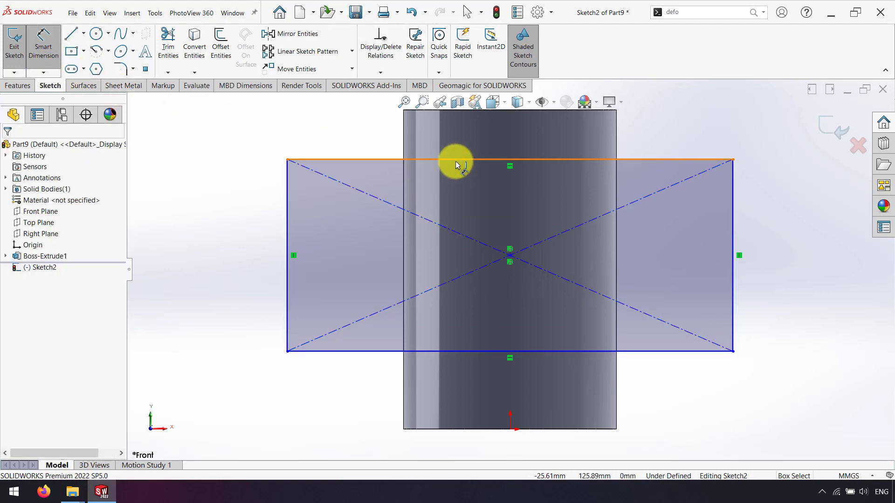
drag(455, 160, 461, 114)
click(460, 115)
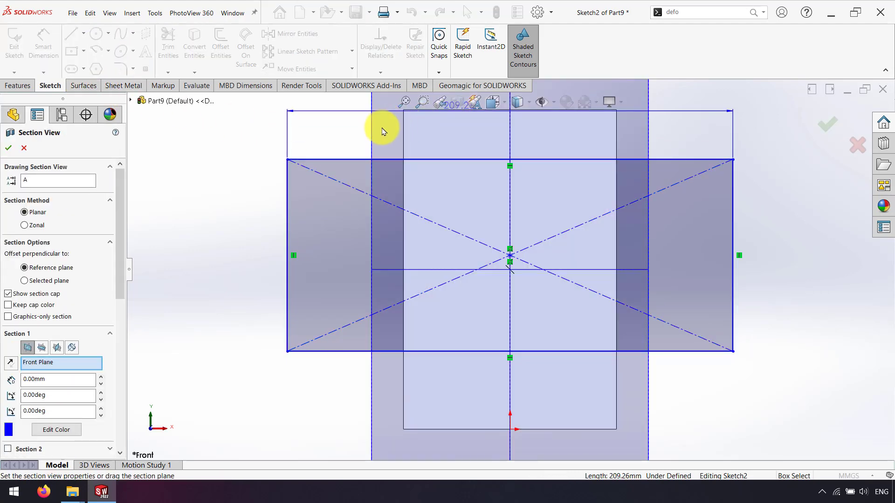
key(Escape)
scroll(460, 146, up, 2)
scroll(461, 146, down, 3)
Dimension the rectangle's top and bottom edges 7 mm in from the cylinder's ends.
click(435, 183)
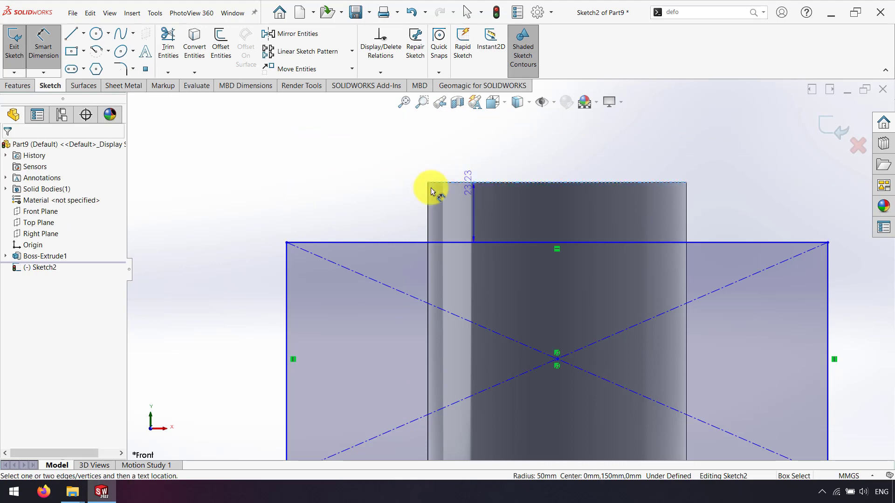
click(367, 203)
text(7)
key(Return)
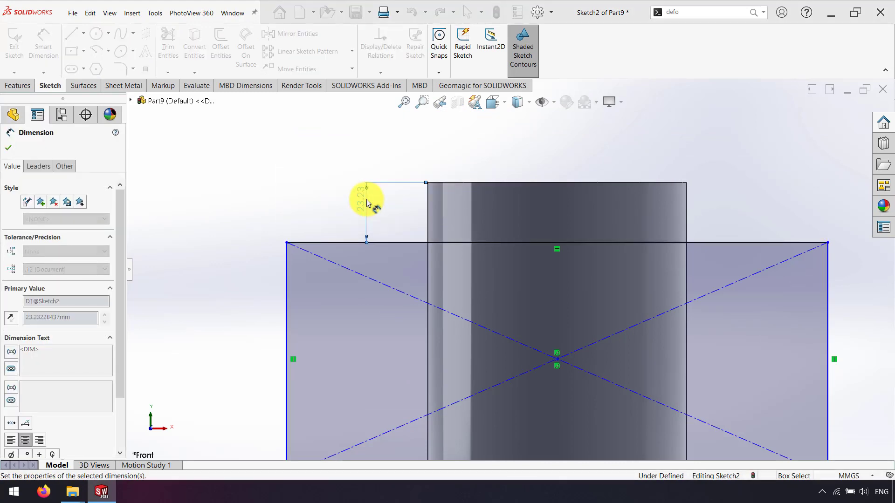
scroll(485, 359, up, 2)
click(502, 367)
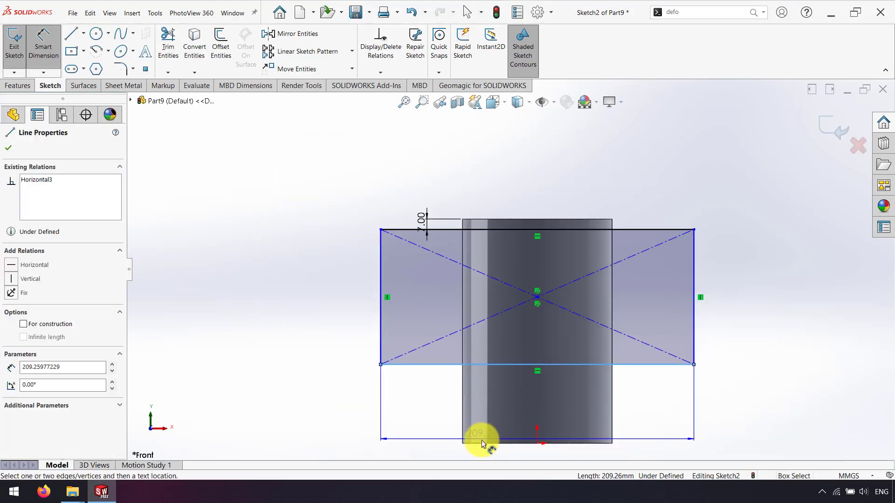
click(479, 443)
click(362, 427)
text(7)
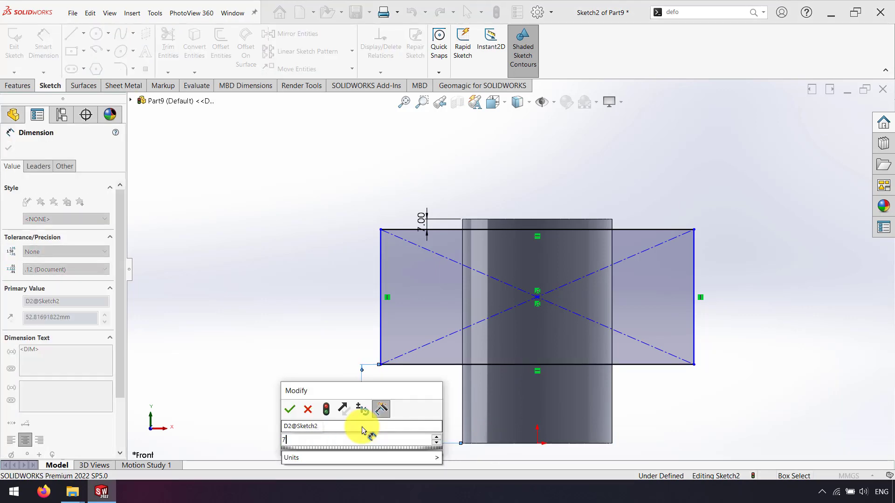
key(Return)
Extruded Cut the rectangle through the cylinder, keeping all resulting bodies.
click(23, 86)
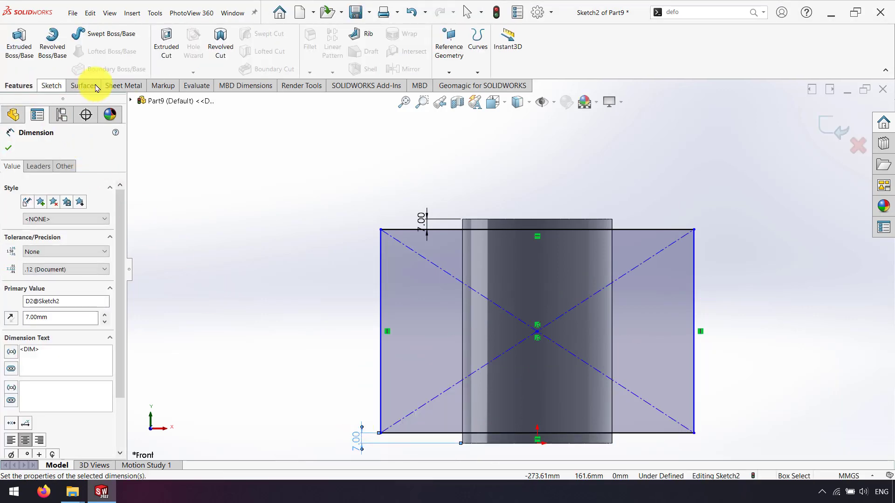
click(166, 47)
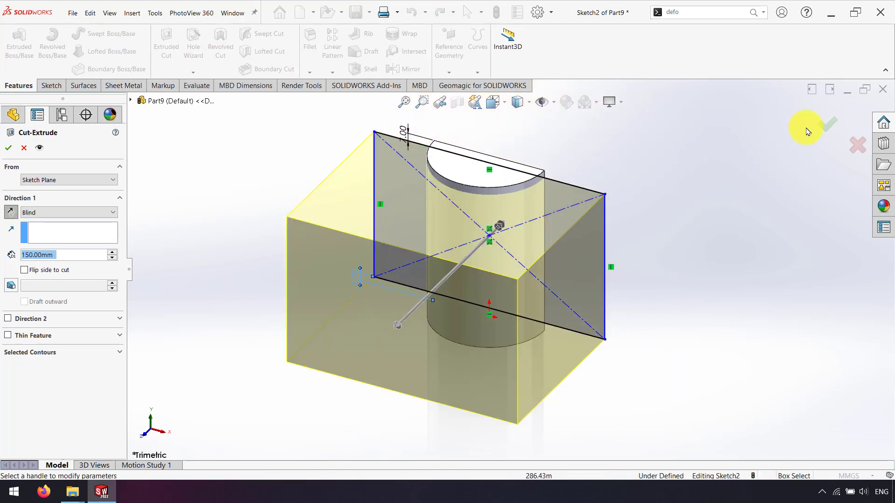
click(827, 124)
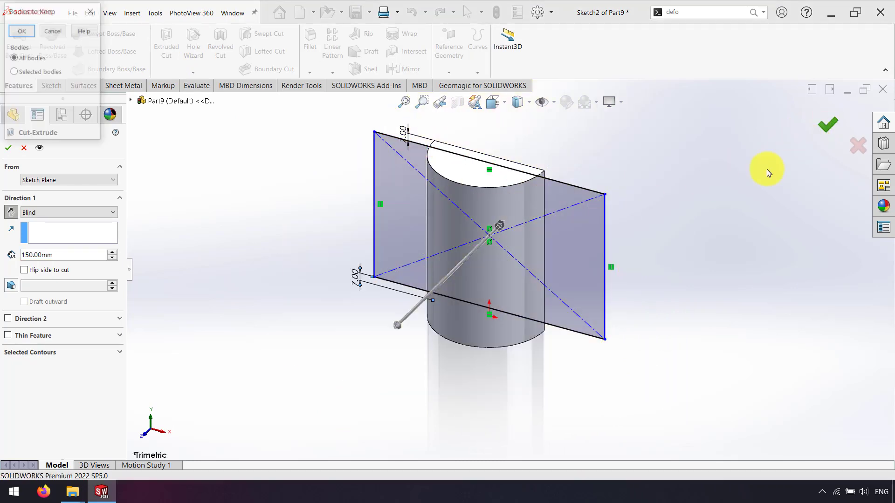
click(19, 34)
mouse_move(518, 313)
middle_down()
mouse_move(564, 233)
mouse_move(446, 249)
mouse_move(389, 247)
mouse_move(425, 254)
middle_up()
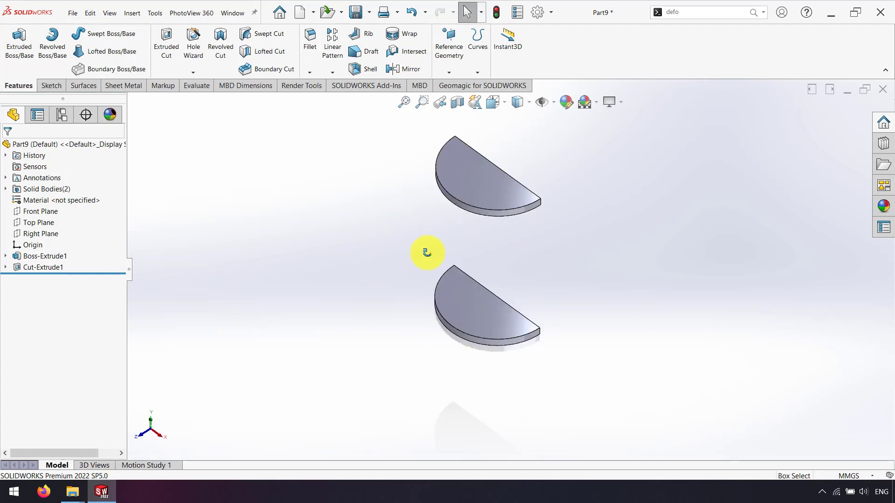
click(447, 68)
Add Plane1 offset 50 mm from the Front Plane and start Sketch3 on it.
click(456, 86)
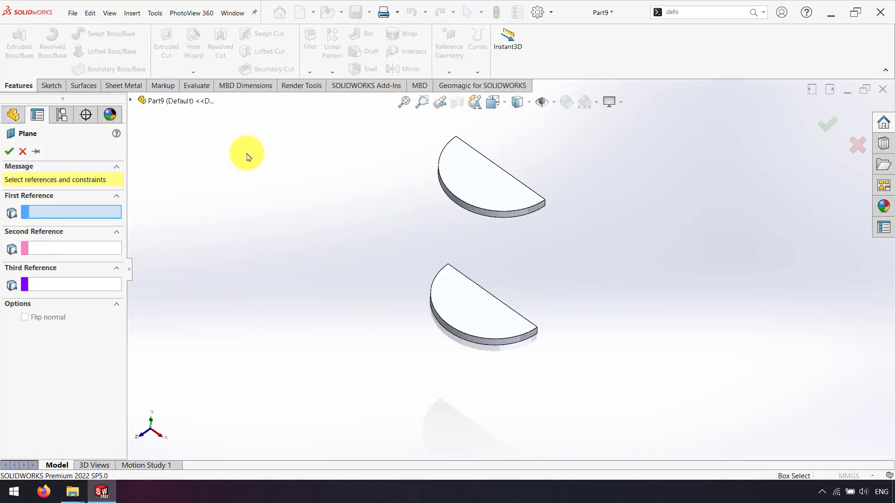
click(131, 102)
click(162, 168)
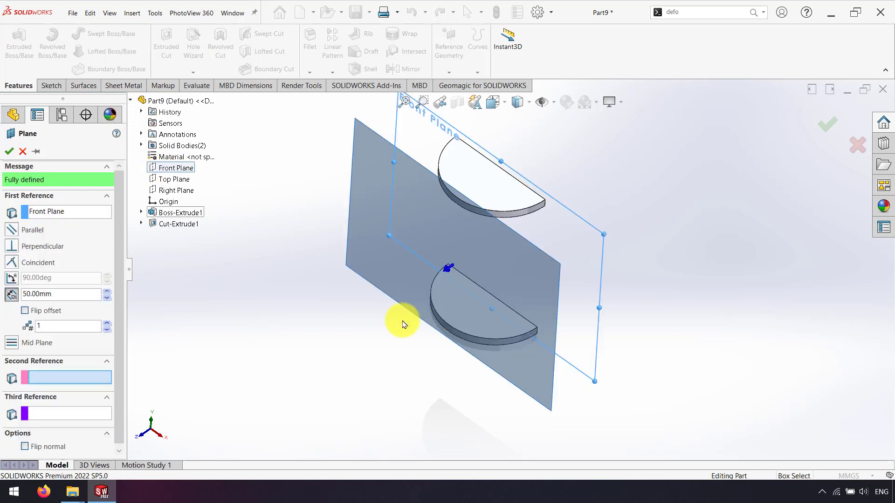
middle_drag(400, 320, 423, 380)
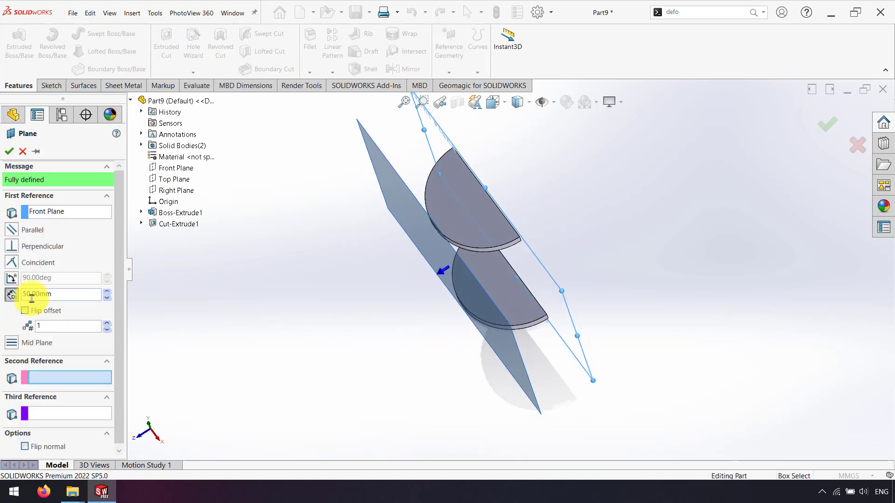
click(9, 151)
click(438, 252)
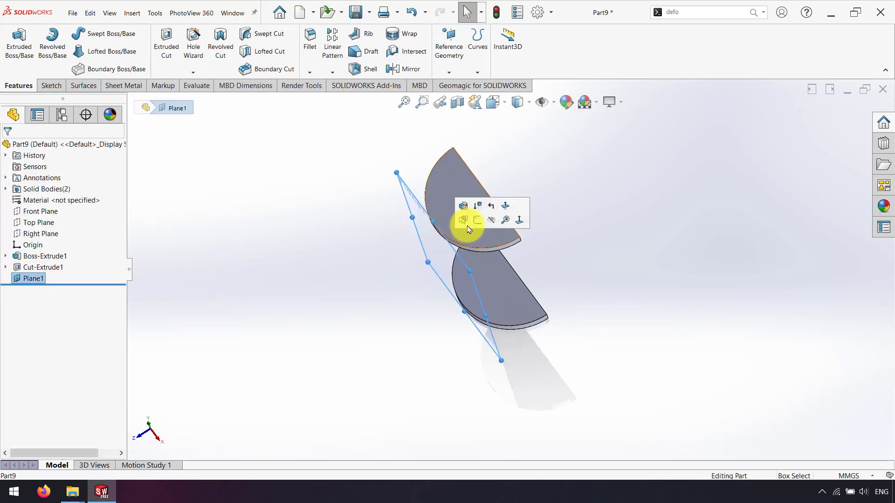
click(476, 218)
Draw a centre rectangle on Plane1 covering the cylinder.
click(176, 144)
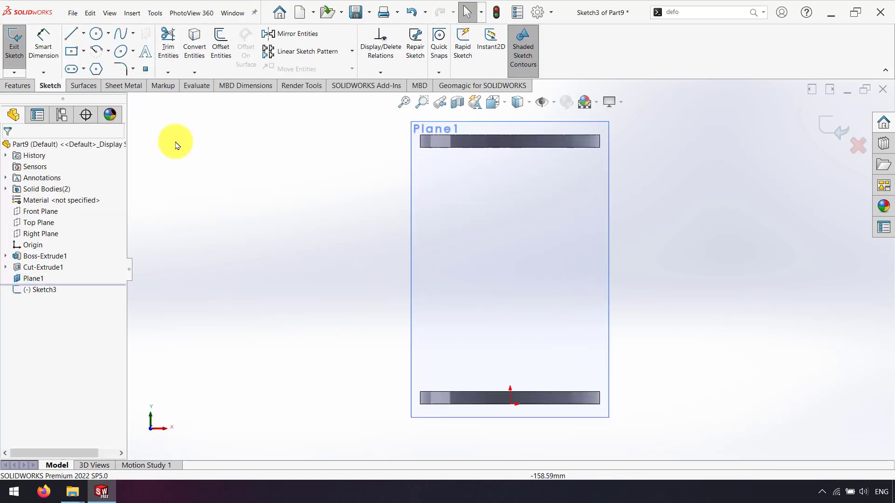
click(70, 52)
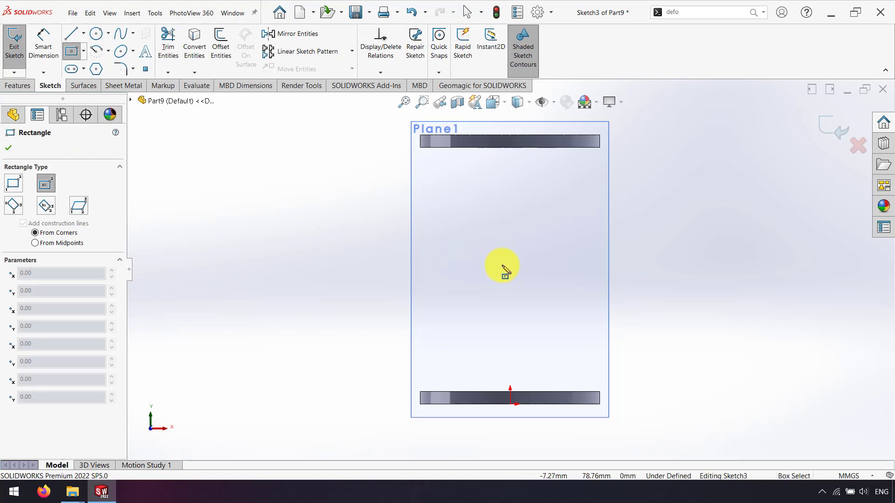
click(510, 265)
click(718, 378)
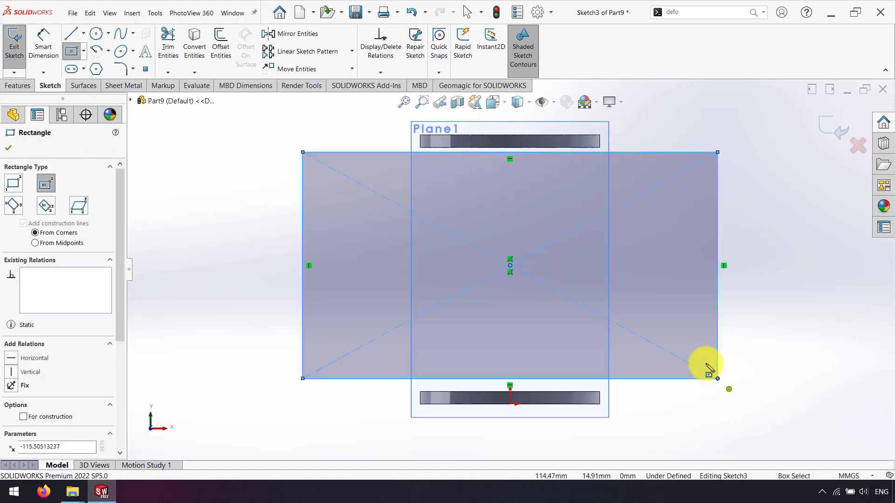
key(Escape)
Make the rectangle's top and bottom edges collinear with the two end-cap edges.
mouse_move(563, 152)
mouse_down()
mouse_move(558, 158)
mouse_move(546, 148)
mouse_up()
ctrl+click(546, 148)
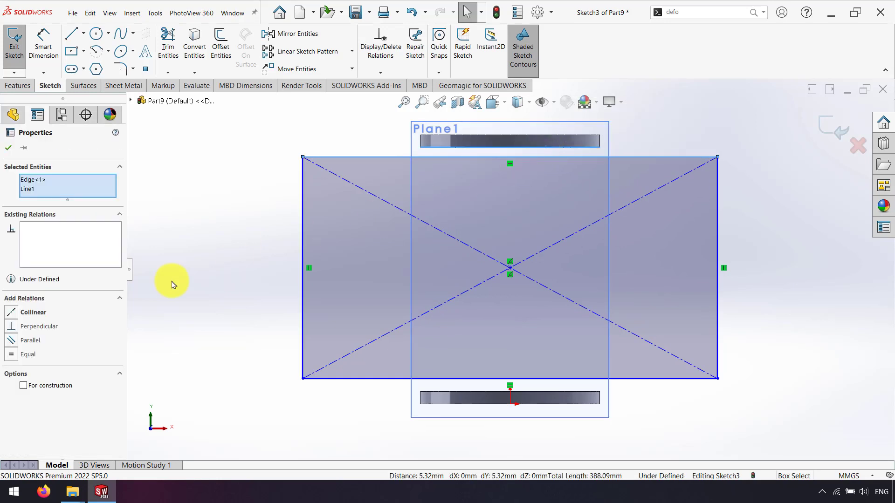
click(16, 316)
click(274, 369)
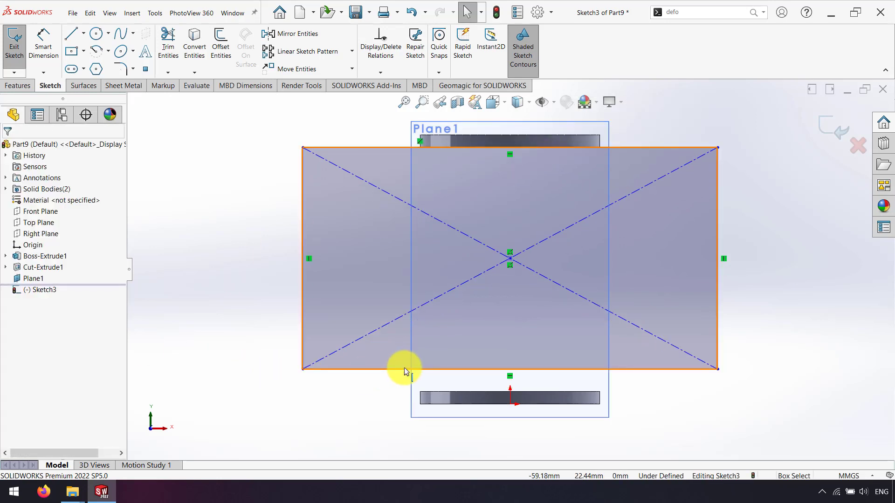
click(431, 369)
ctrl+click(442, 397)
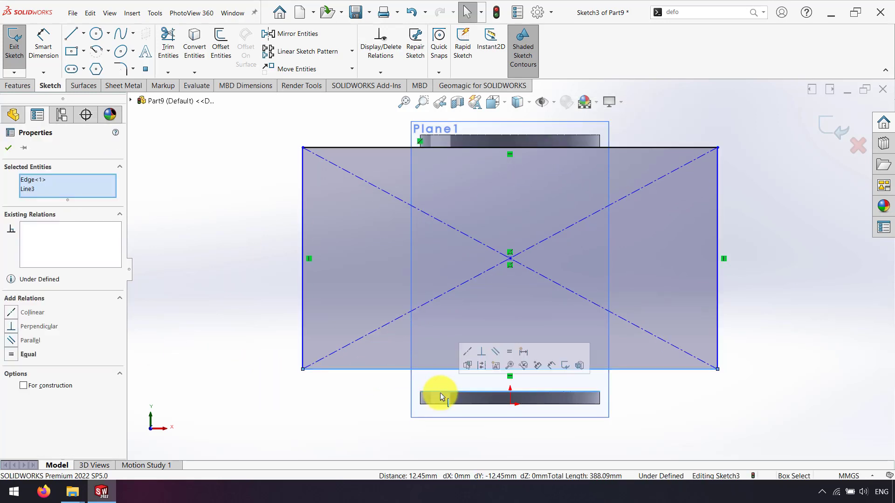
click(14, 312)
click(183, 305)
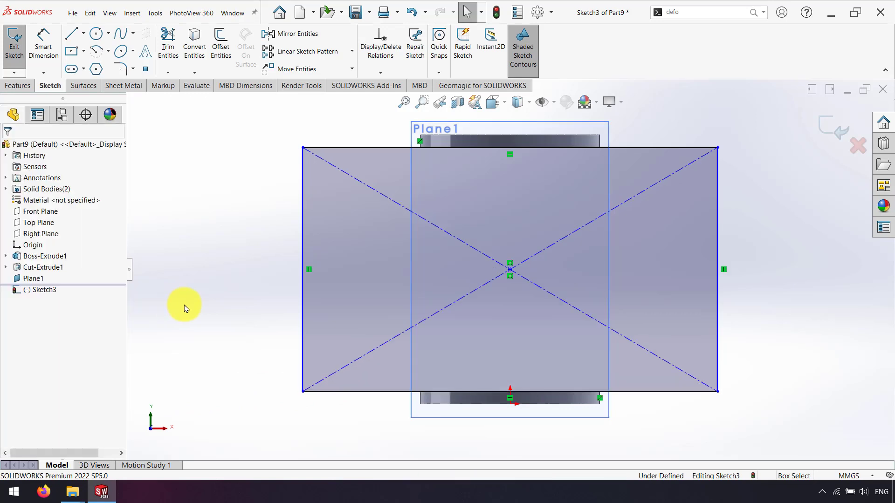
Dimension the rectangle width as pi*50, giving 157.08 mm.
click(48, 63)
click(371, 148)
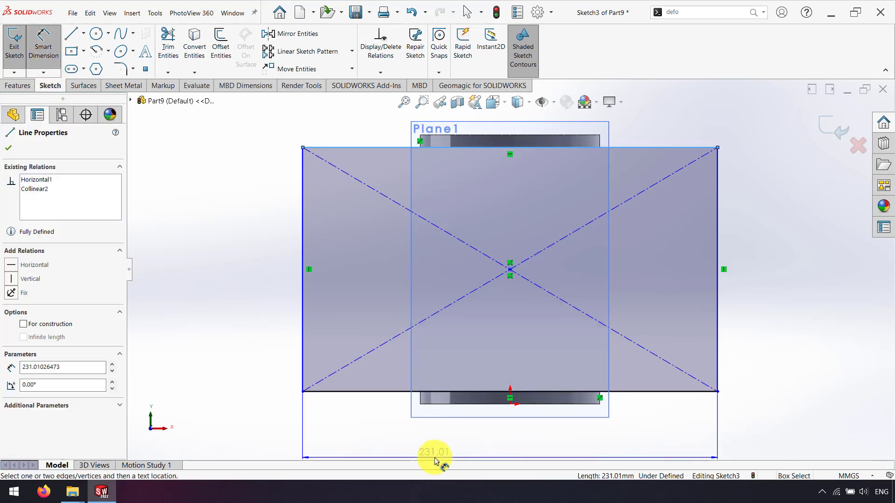
click(515, 443)
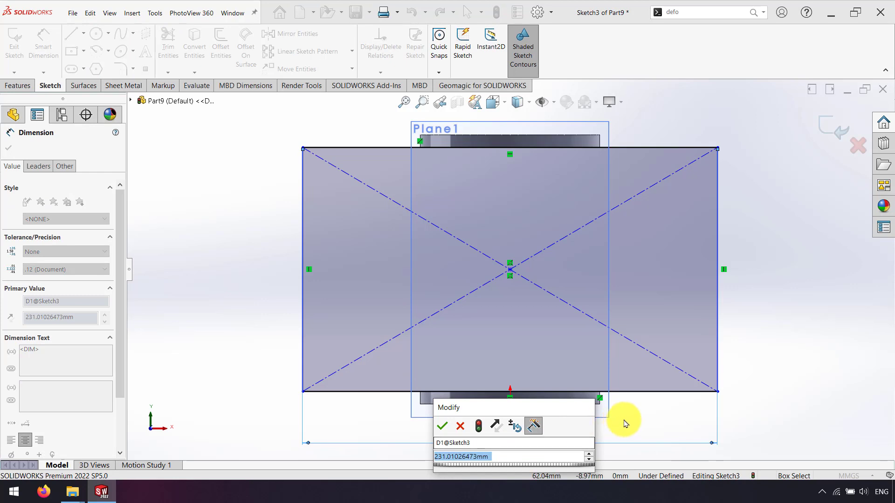
scroll(652, 329, up, 2)
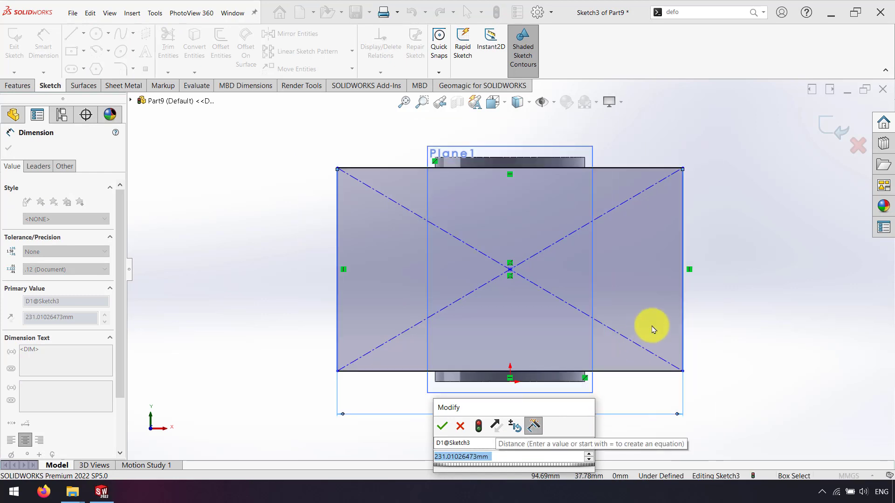
text(pi)
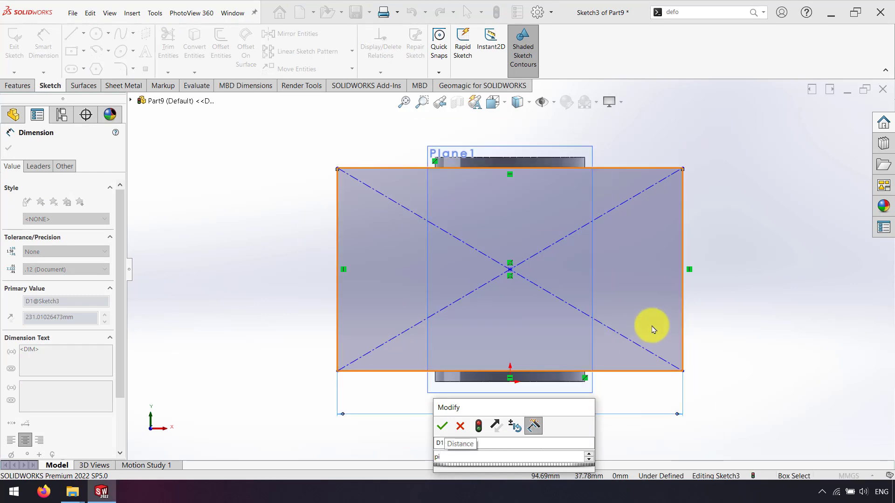
text(*50)
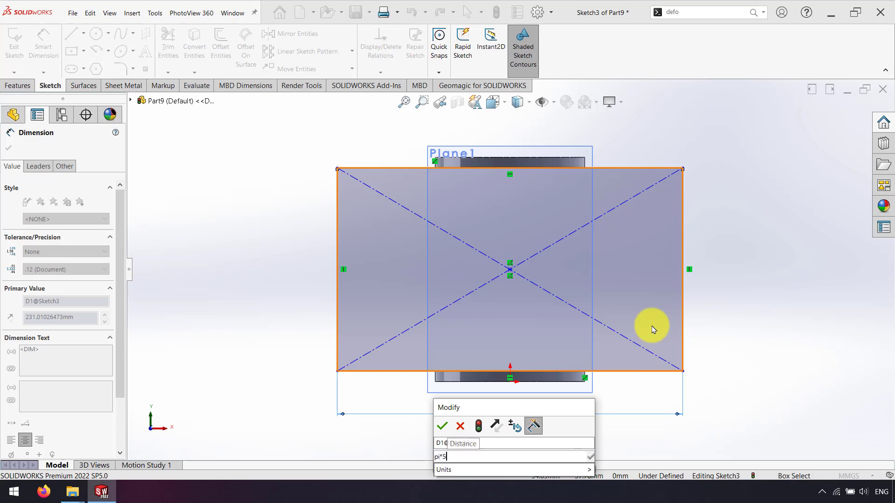
key(Return)
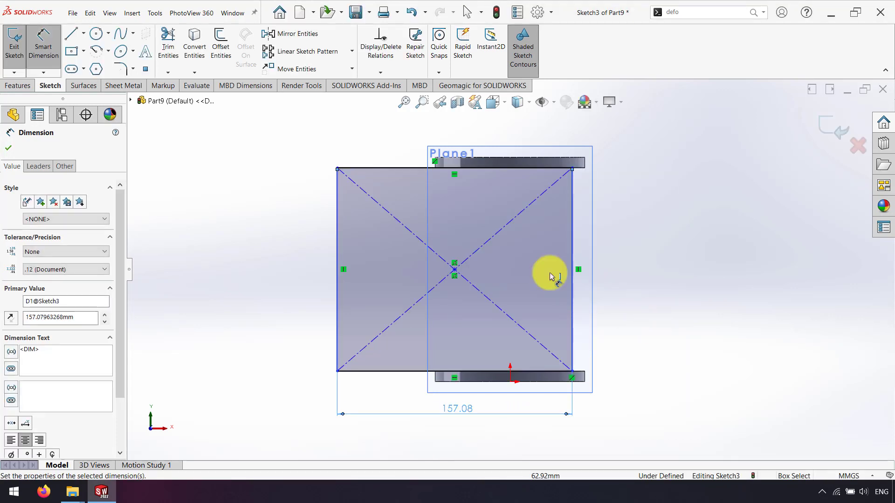
key(Escape)
Make the rectangle's centre vertical with the origin to fully define the sketch.
click(454, 271)
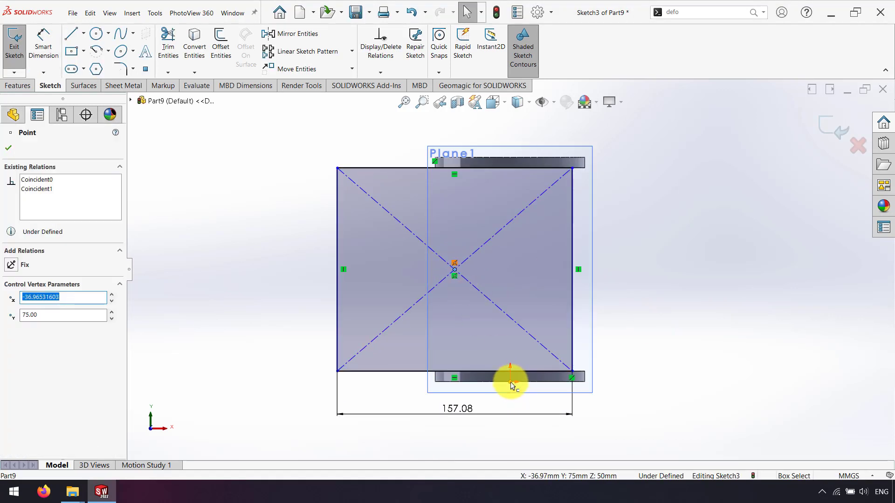
ctrl+click(510, 385)
click(11, 326)
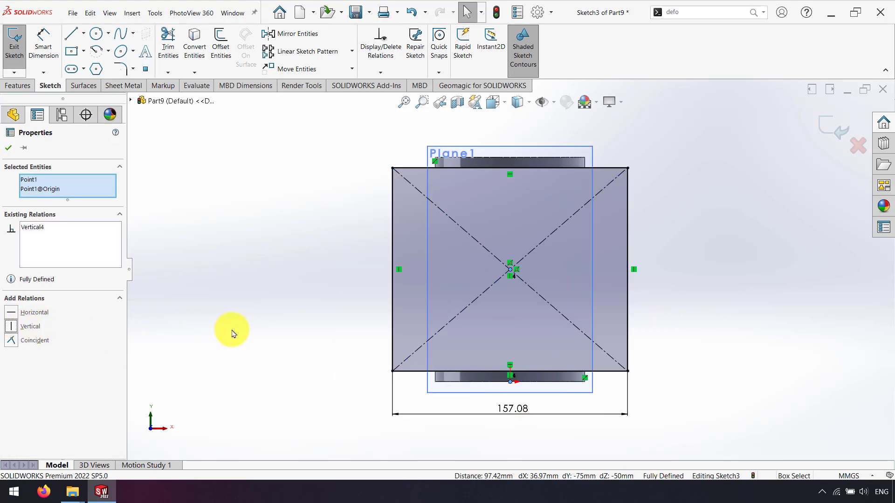
click(232, 333)
Extrude Sketch3 1 mm in reversed direction with Merge result off, creating Boss-Extrude2.
click(19, 86)
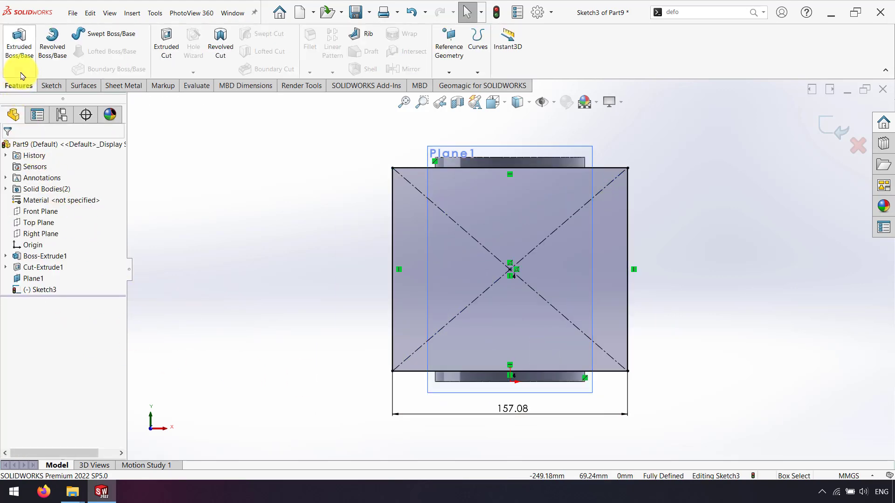
click(23, 69)
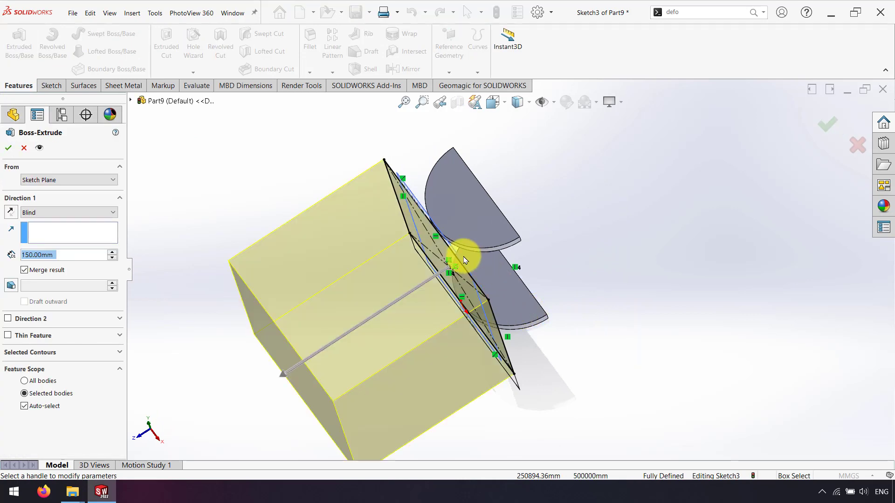
text(1)
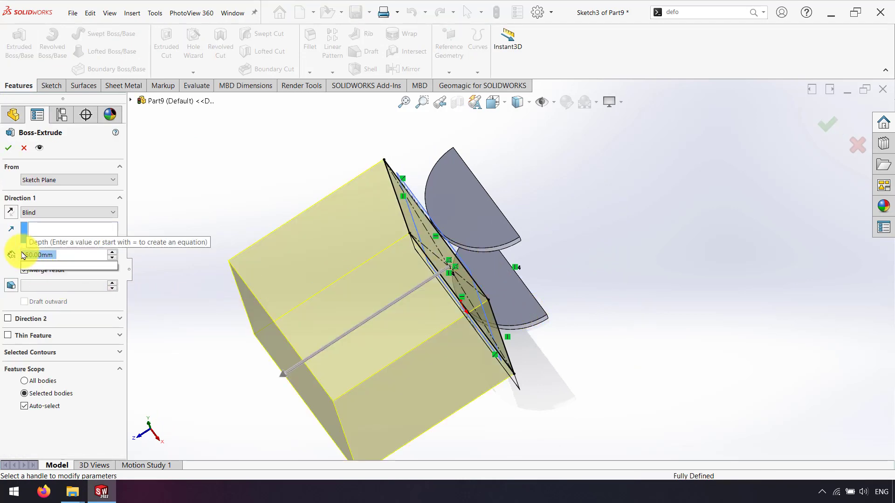
key(Return)
scroll(476, 237, down, 4)
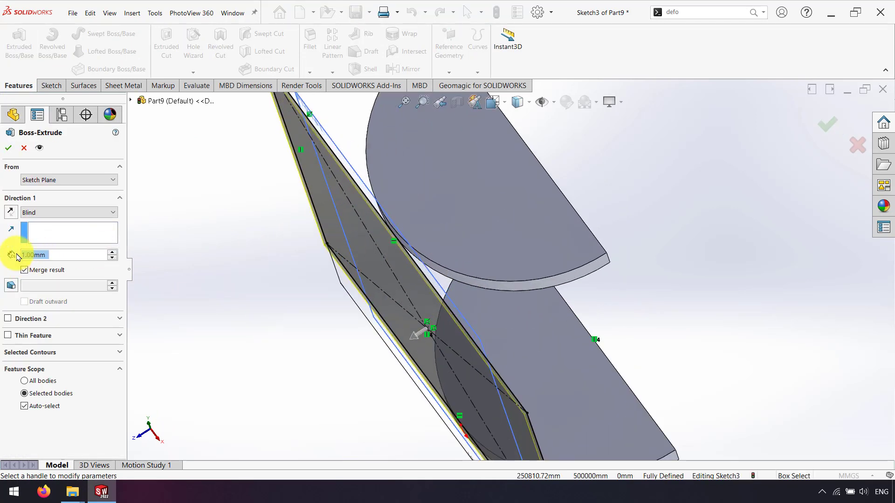
click(15, 216)
click(25, 270)
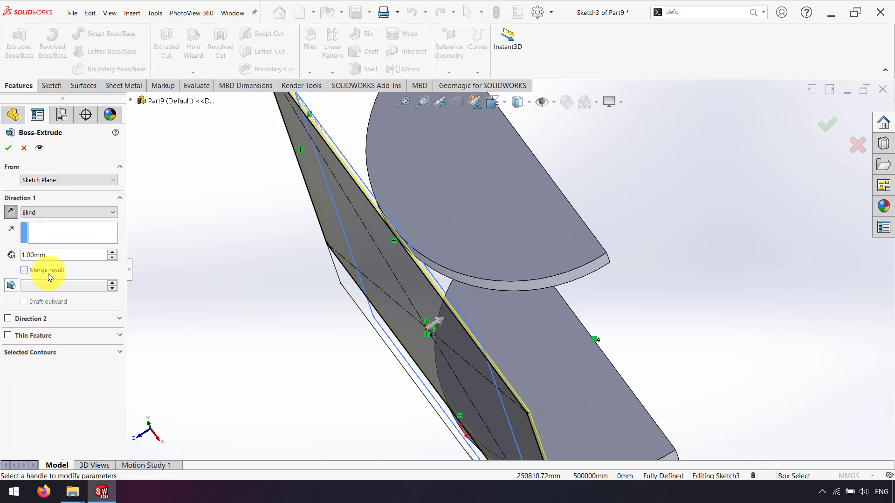
mouse_move(352, 245)
middle_down()
mouse_move(399, 270)
mouse_move(399, 306)
mouse_move(406, 228)
mouse_move(329, 216)
middle_up()
click(8, 147)
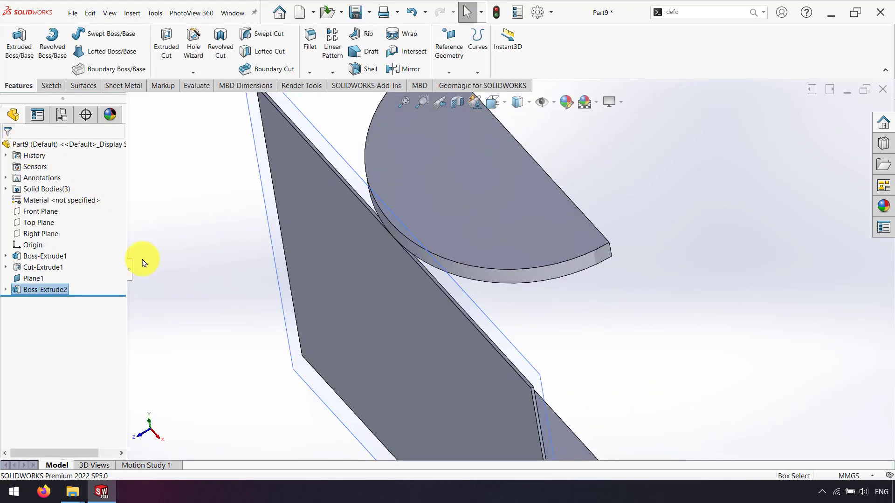
key(f)
mouse_move(573, 390)
middle_down()
mouse_move(623, 379)
mouse_move(635, 286)
mouse_move(666, 251)
mouse_move(656, 270)
middle_up()
Start a Fill Pattern on the plate face using a 6-sided 4.5 mm polygon seed cut.
middle_drag(546, 272, 526, 271)
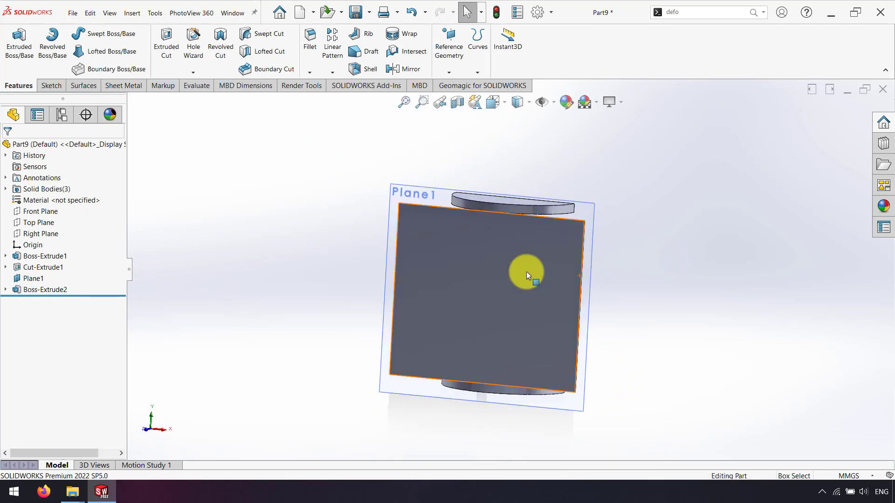
click(328, 75)
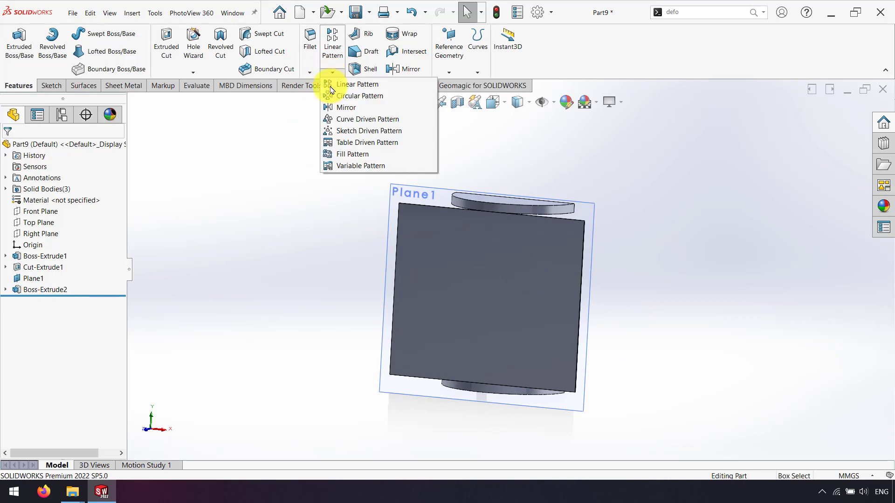
click(347, 155)
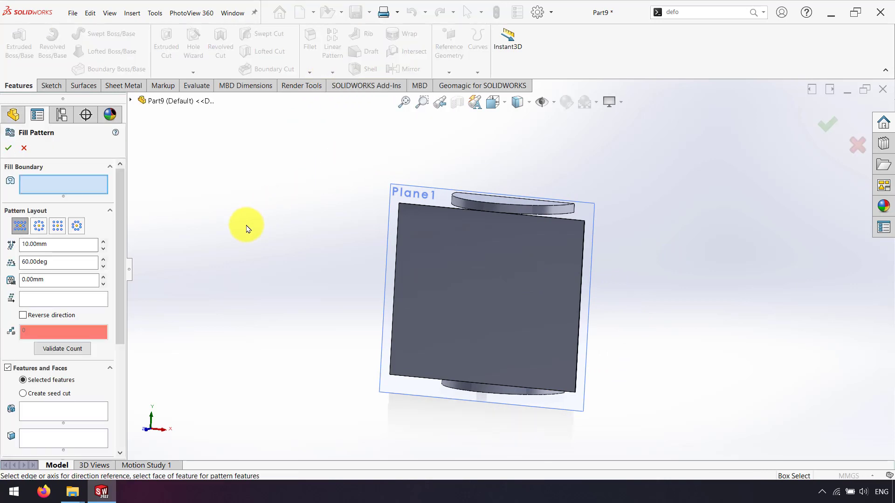
click(450, 283)
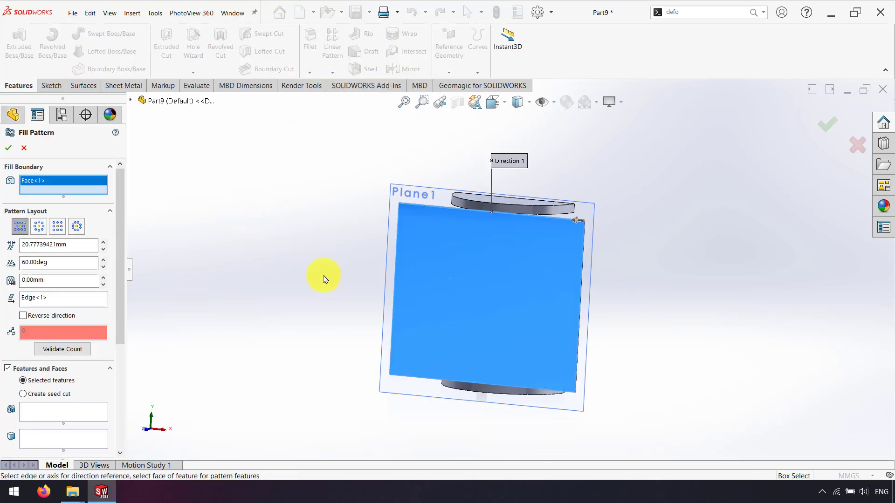
scroll(119, 261, down, 1)
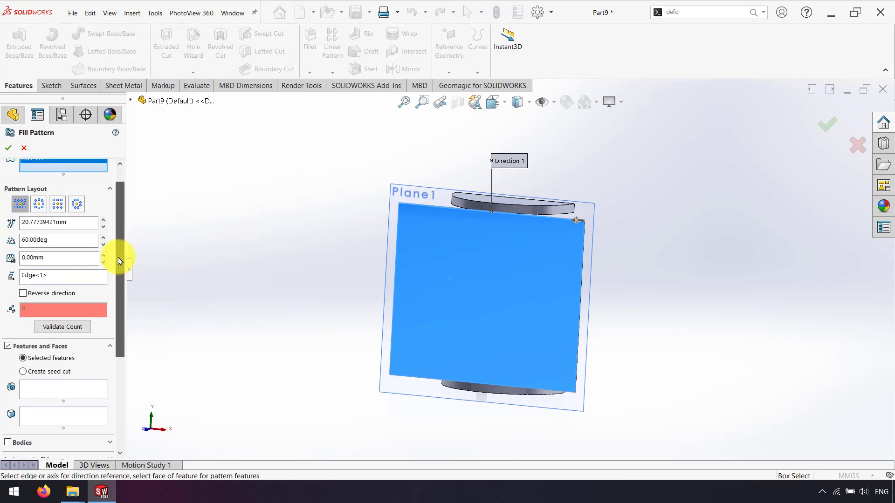
click(23, 371)
click(76, 390)
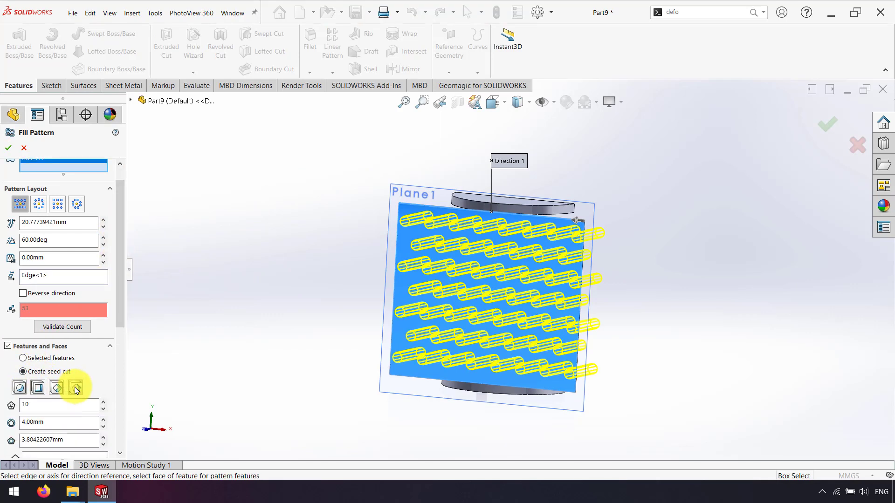
drag(120, 325, 119, 360)
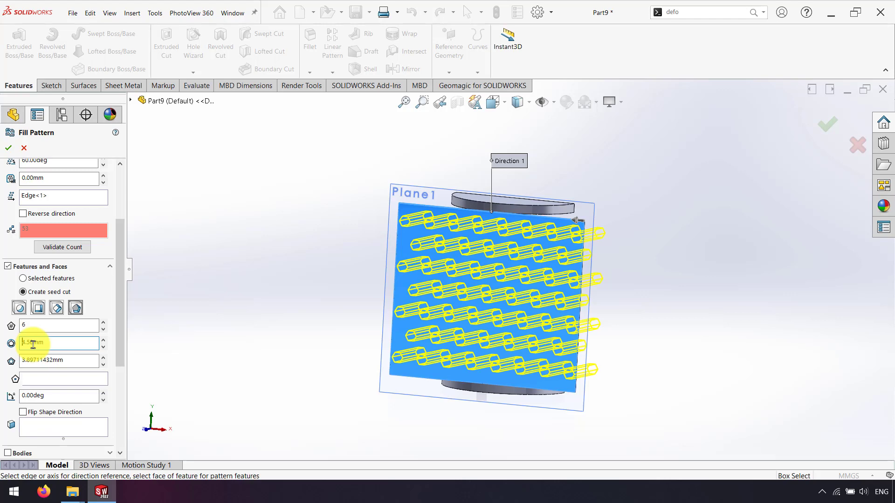
drag(121, 264, 128, 210)
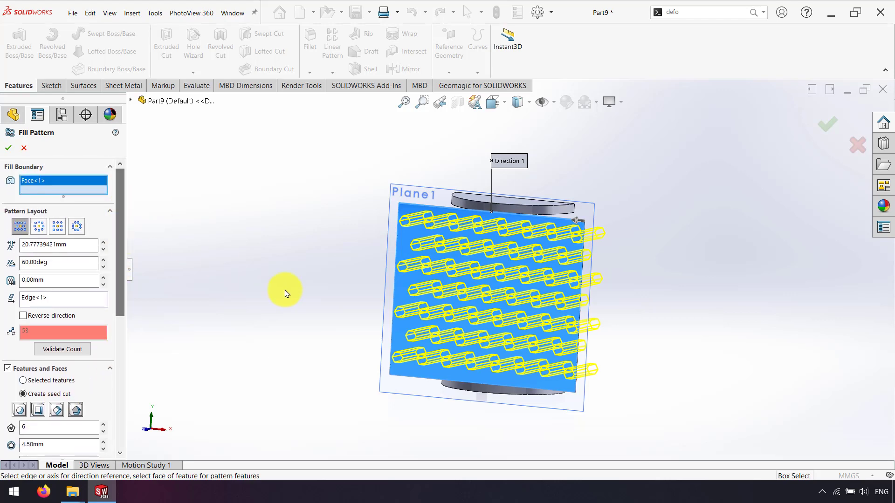
Set the fill pattern spacing to 10 mm, angle 44.5° and margin -10 mm.
key(ctrl+1)
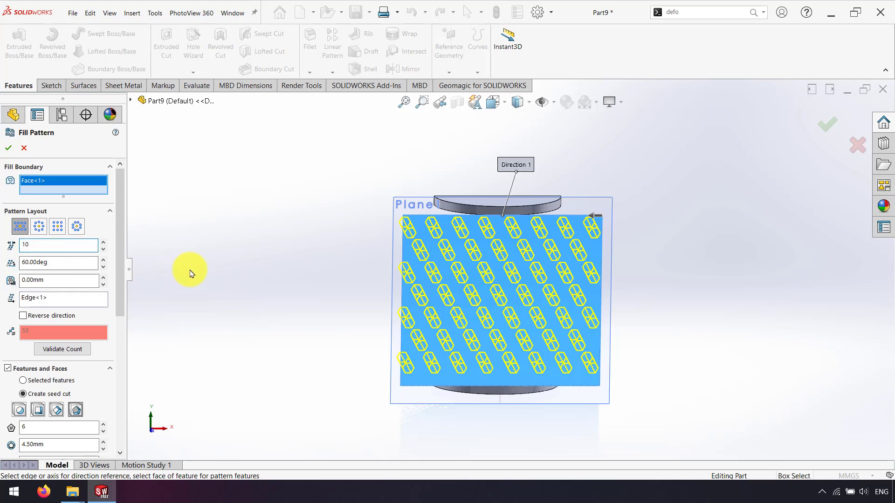
key(Return)
click(492, 102)
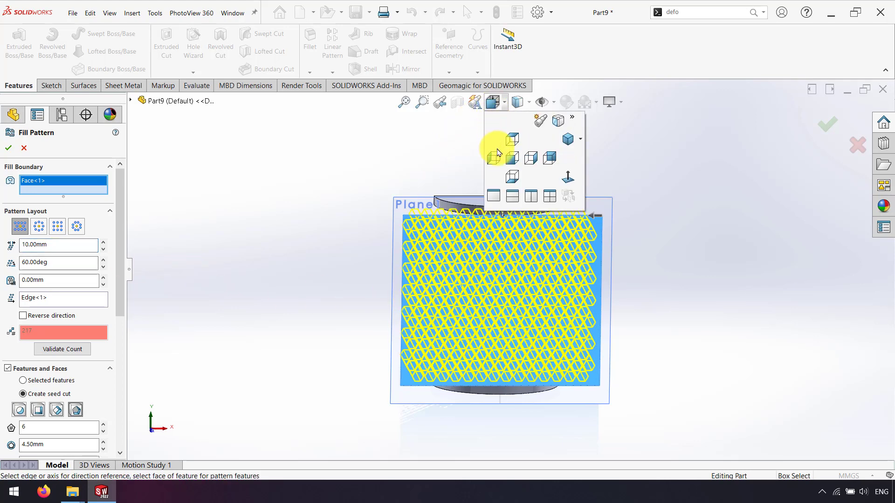
click(509, 160)
text(44)
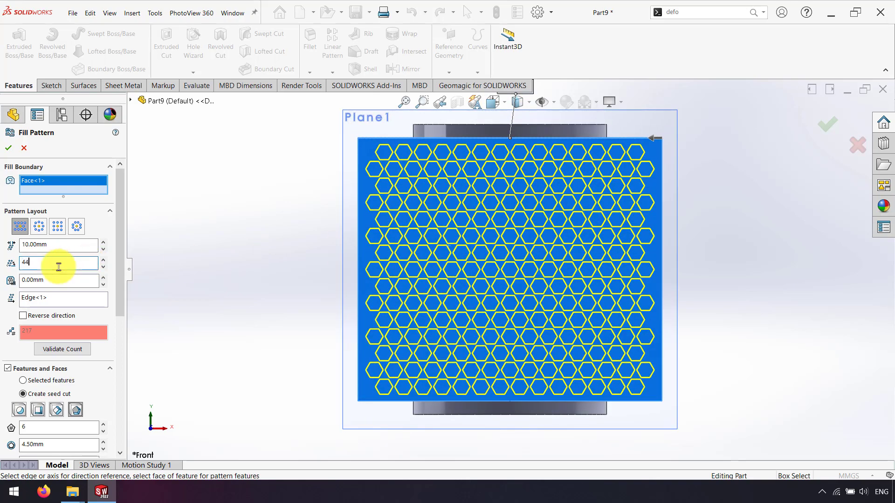
text(.5)
key(Return)
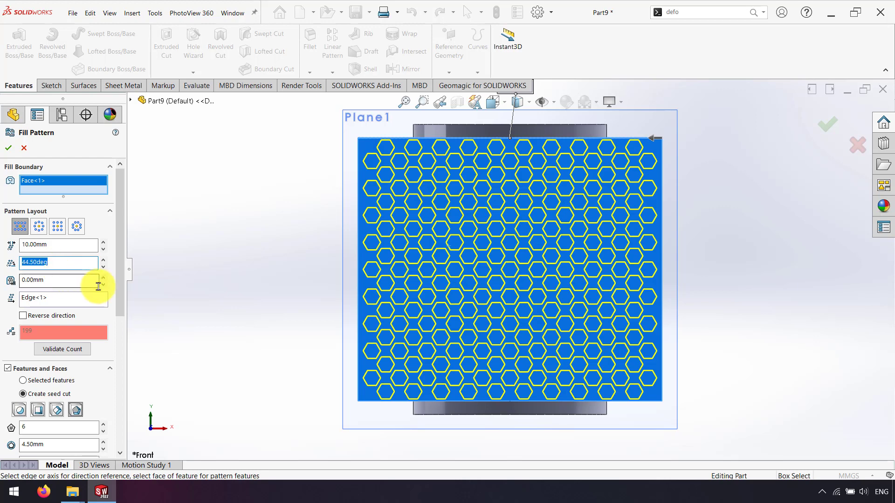
click(101, 285)
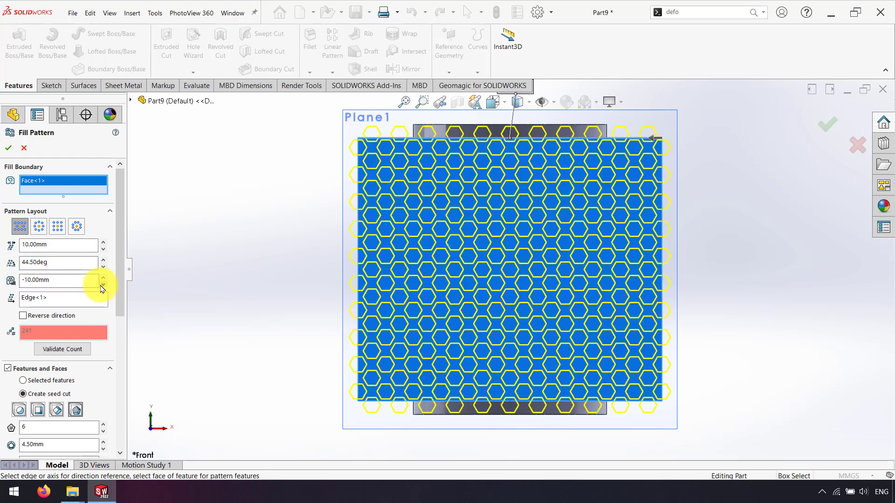
drag(119, 244, 119, 344)
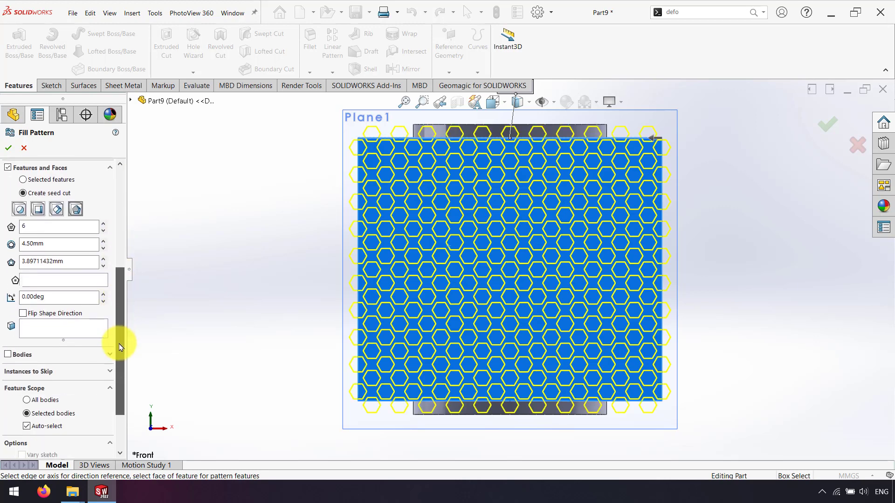
Add the top-row hexagons lying outside the plate to Instances to Skip.
click(51, 370)
scroll(396, 131, down, 5)
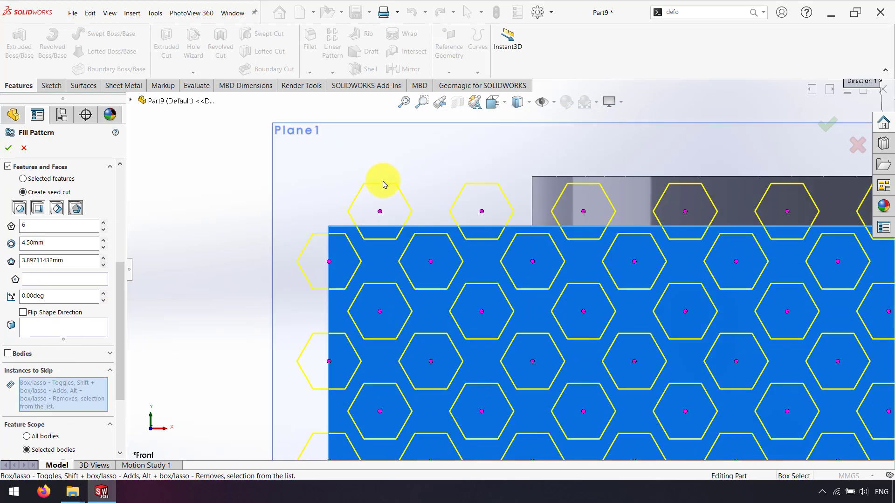
click(380, 213)
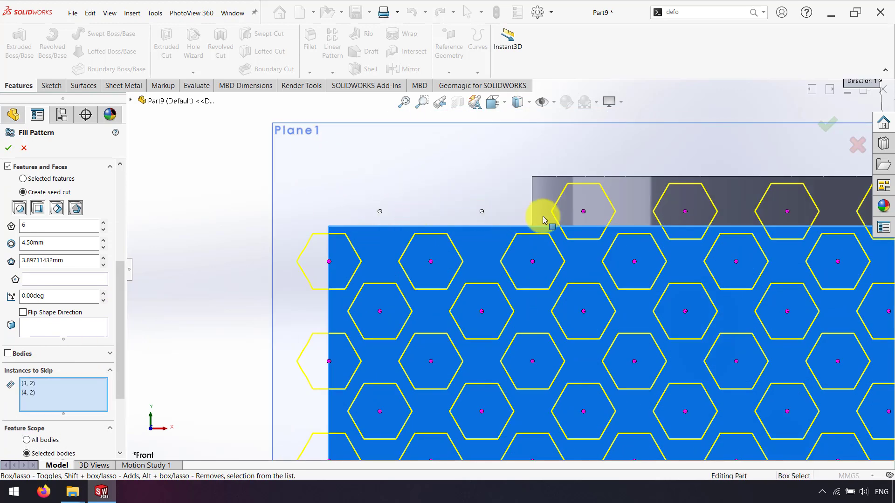
click(583, 212)
click(684, 210)
scroll(713, 219, up, 3)
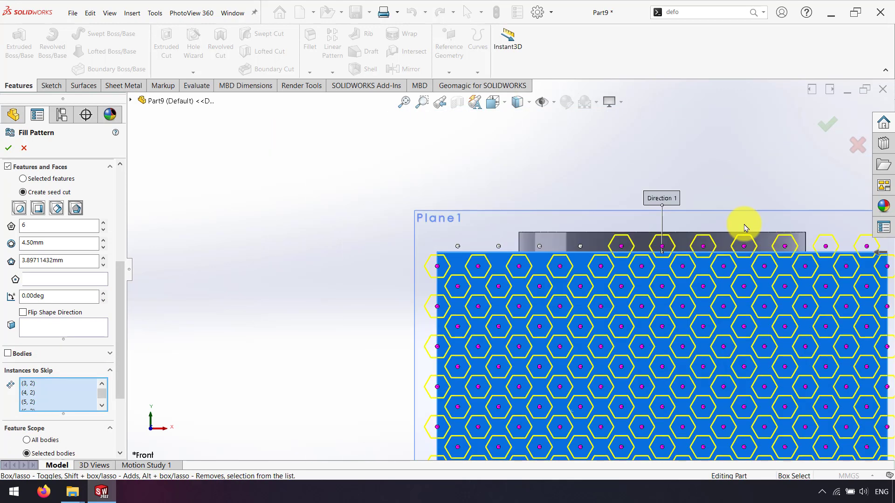
scroll(653, 247, down, 2)
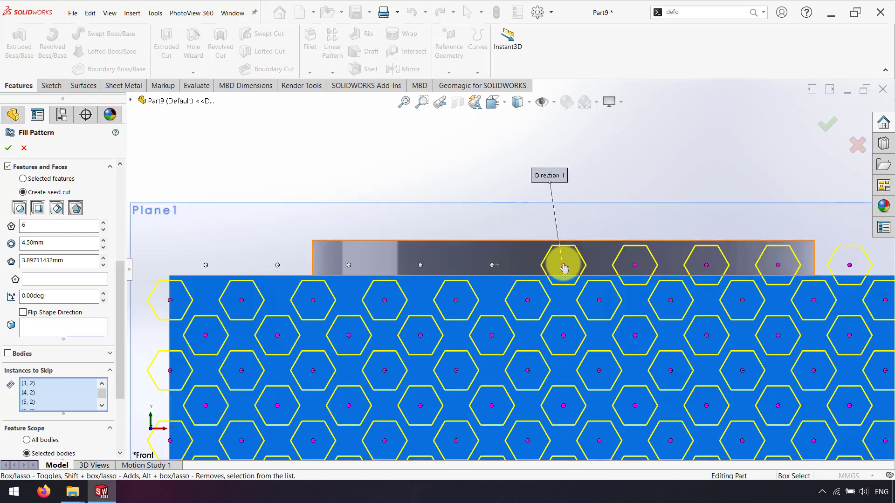
click(563, 265)
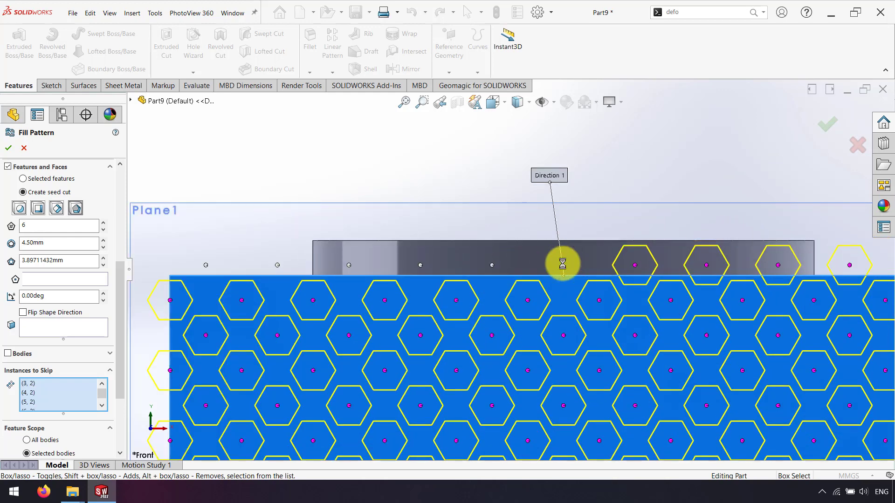
click(634, 266)
click(707, 266)
scroll(779, 271, up, 1)
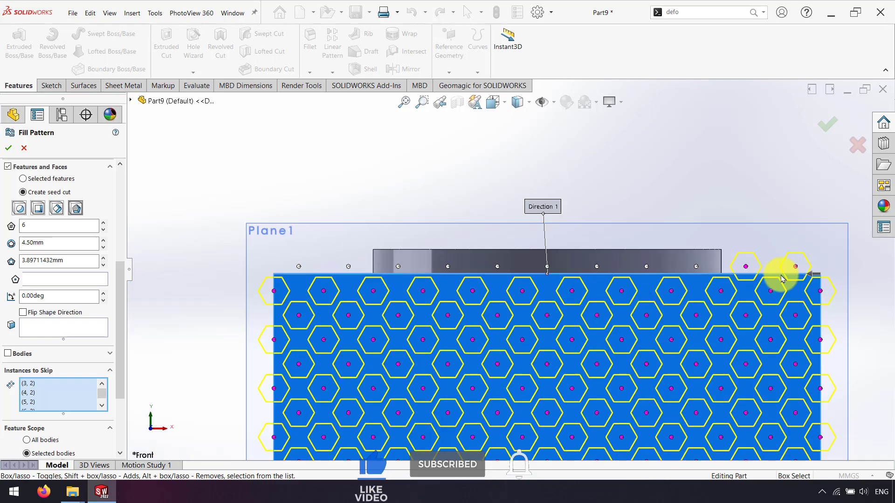
scroll(700, 277, up, 1)
scroll(661, 267, down, 1)
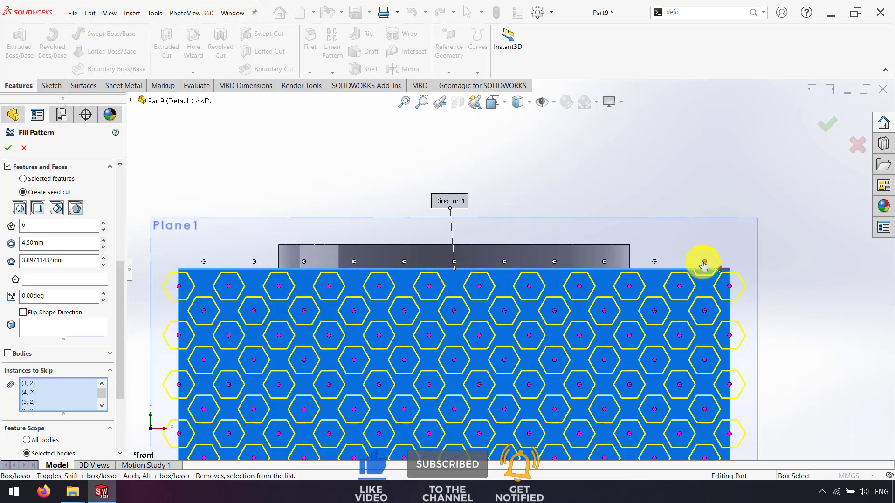
scroll(571, 361, up, 3)
scroll(545, 386, down, 2)
scroll(538, 315, down, 1)
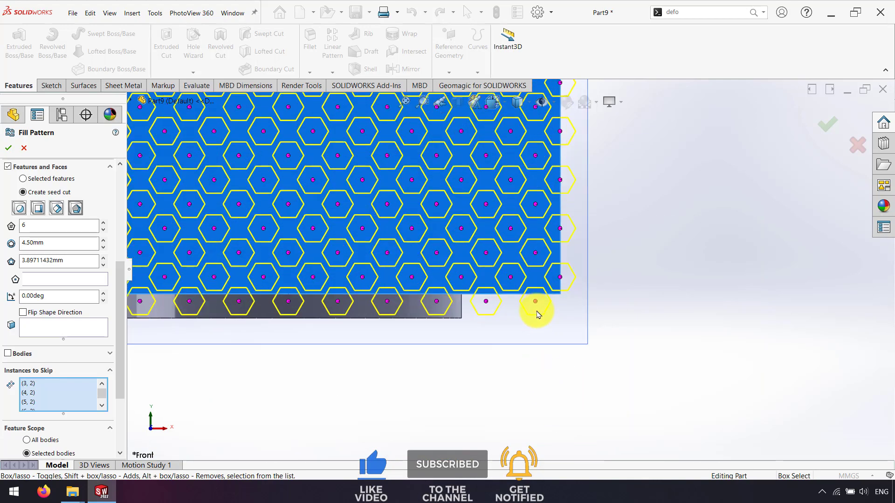
Skip the bottom-row hexagons overlapping the lower end strip and confirm Fill Pattern1.
click(535, 302)
click(487, 301)
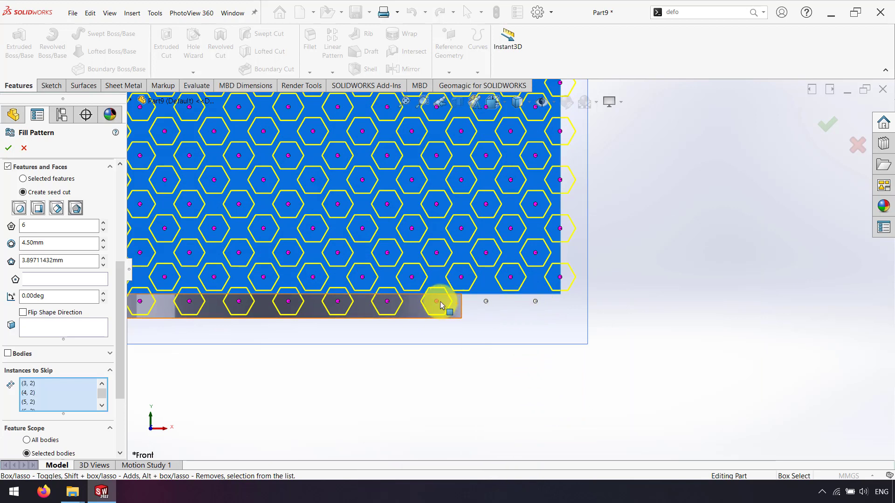
click(436, 301)
click(336, 304)
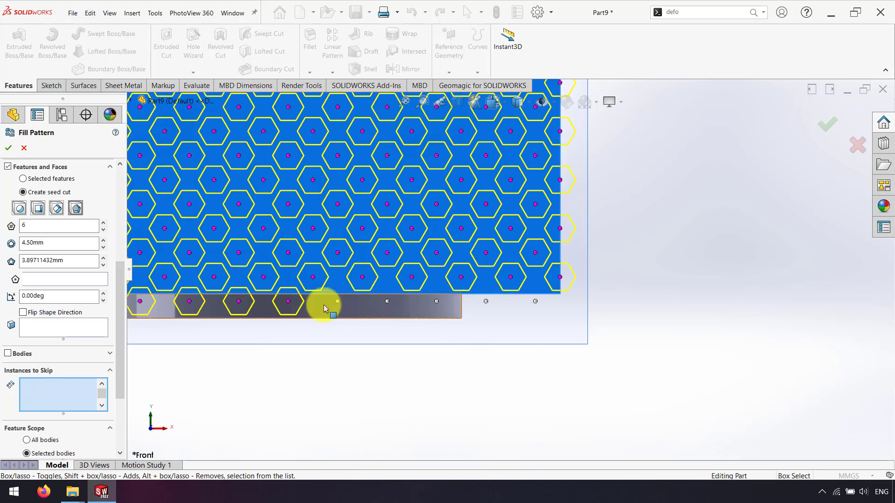
click(287, 303)
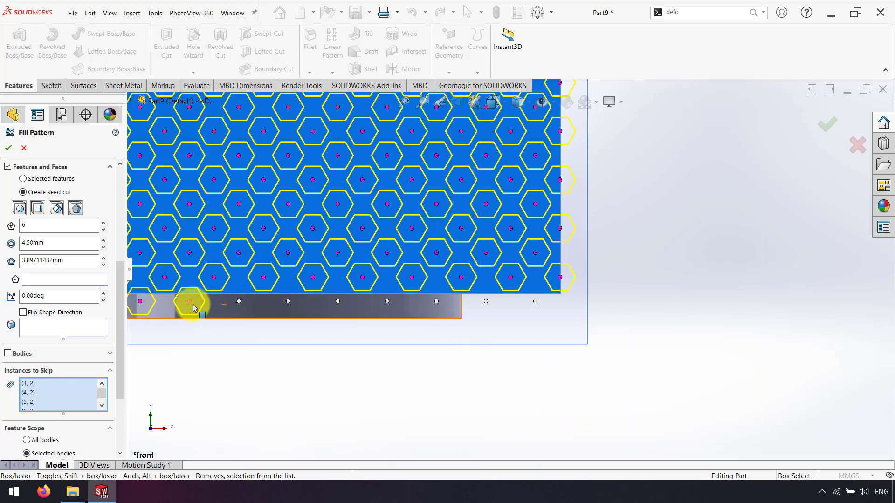
scroll(292, 304, up, 3)
scroll(392, 279, down, 3)
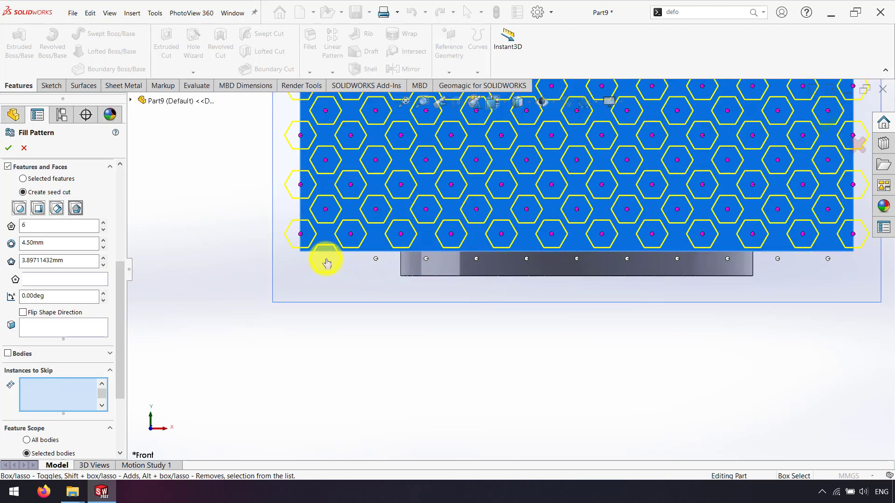
scroll(590, 240, up, 4)
click(826, 128)
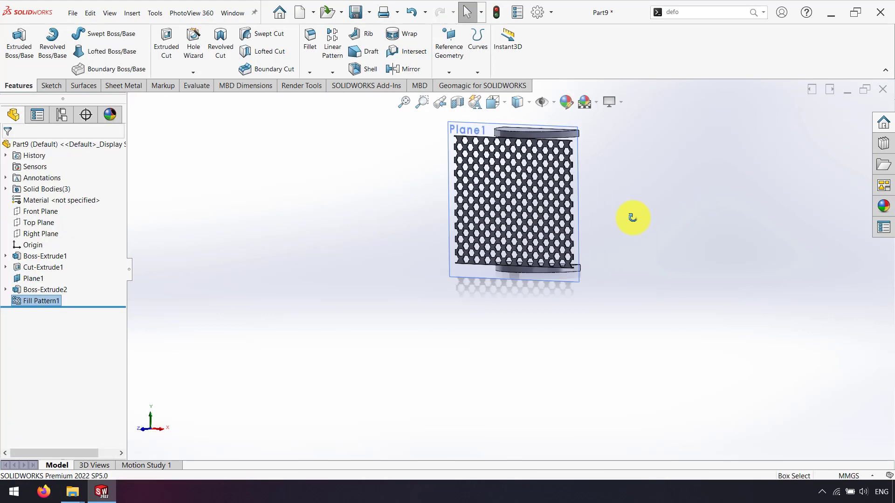
scroll(606, 167, down, 2)
middle_drag(589, 210, 589, 215)
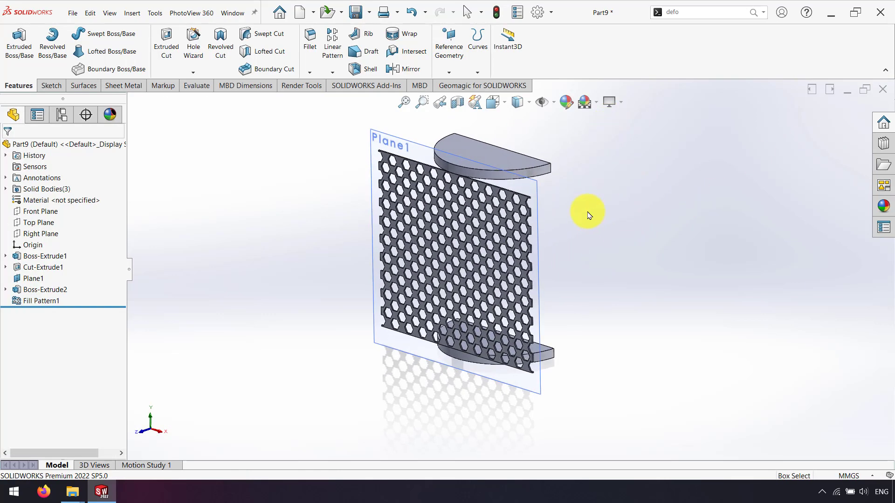
Knit the hex perforated plate face into a new surface, Surface-Knit1.
click(81, 94)
click(448, 56)
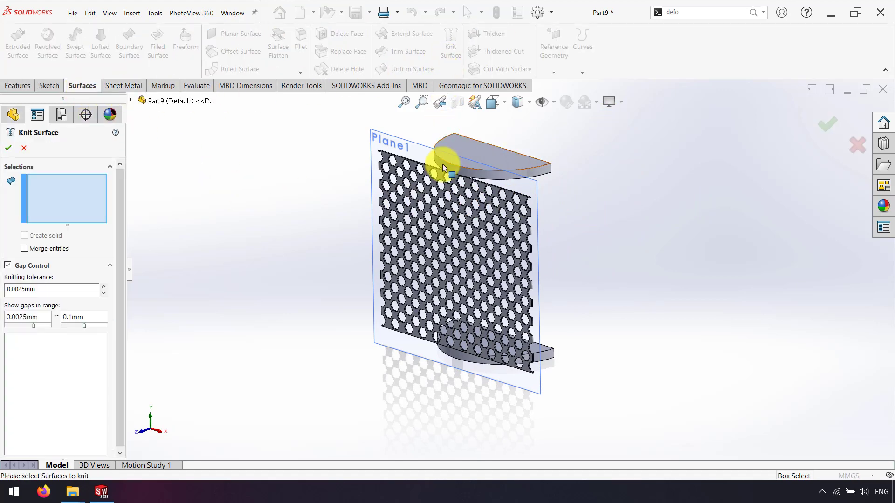
scroll(447, 214, down, 5)
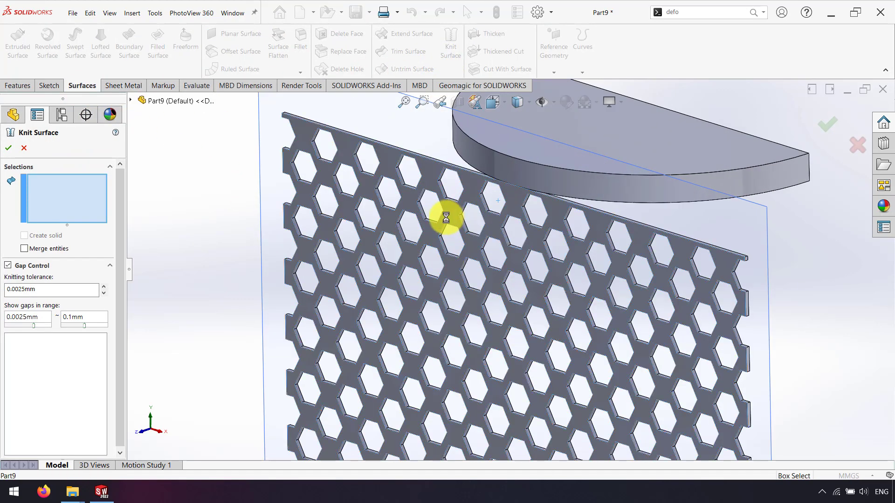
click(446, 218)
click(8, 150)
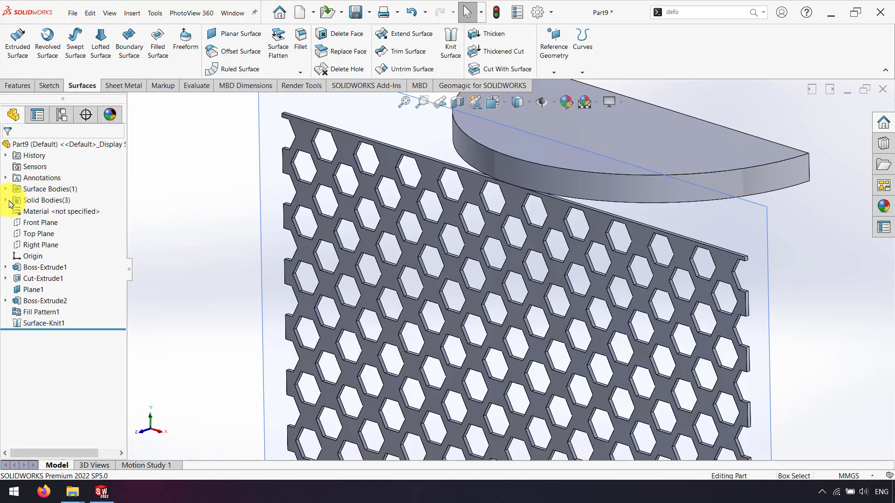
Hide the Fill Pattern1 solid body and Plane1.
click(7, 201)
click(47, 236)
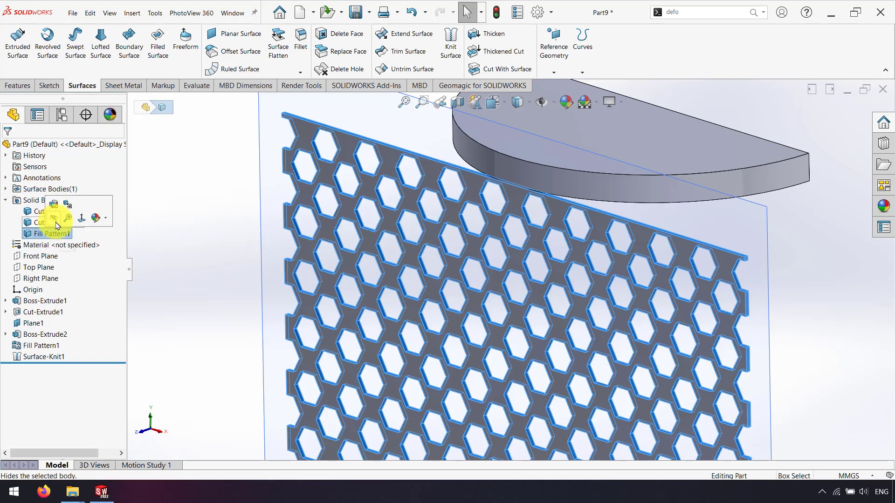
click(104, 228)
scroll(507, 270, up, 3)
scroll(581, 254, up, 2)
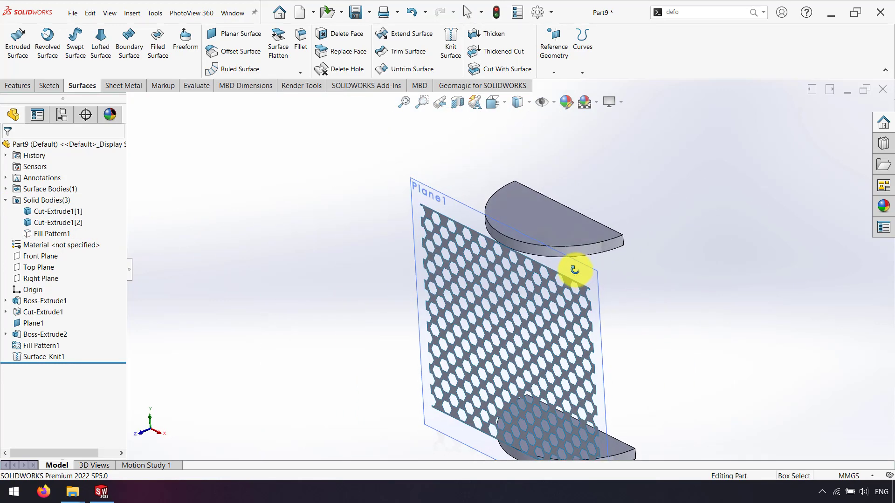
click(599, 271)
click(649, 245)
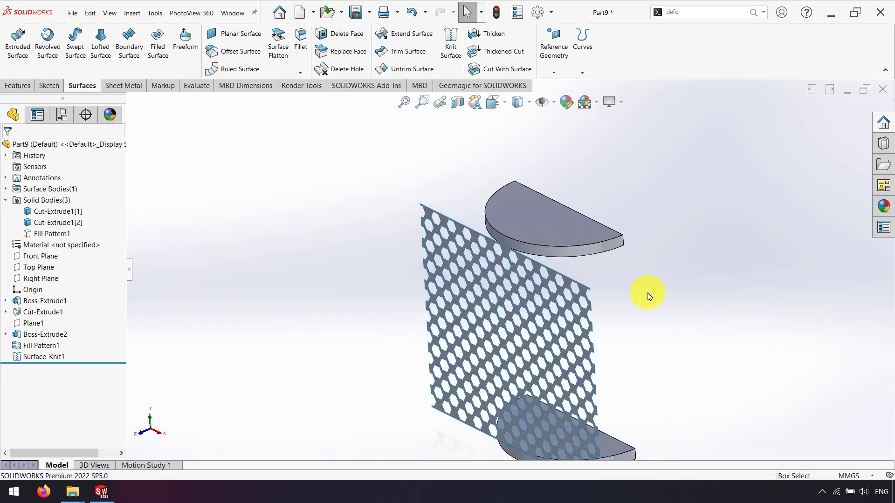
mouse_move(645, 295)
middle_down()
mouse_move(595, 303)
mouse_move(605, 274)
mouse_move(583, 270)
middle_up()
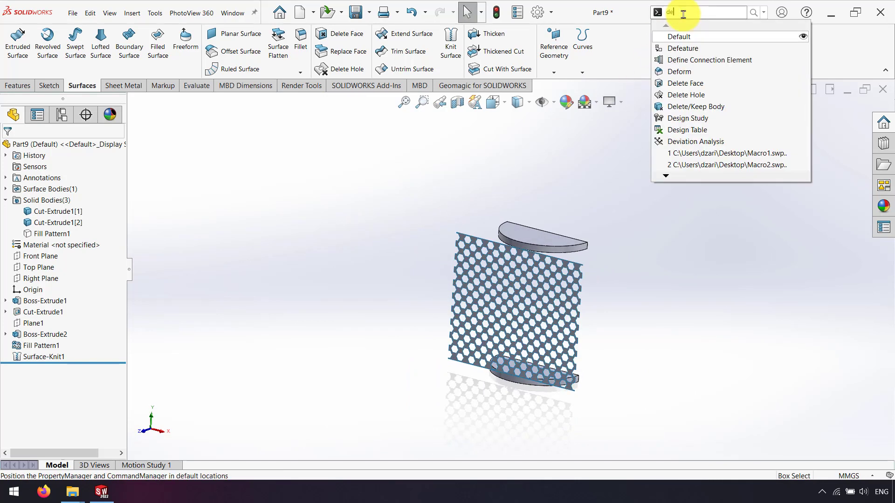
Start a curve-to-curve Deform from the mesh's top edge to the half-disc's curved edge.
text(fo)
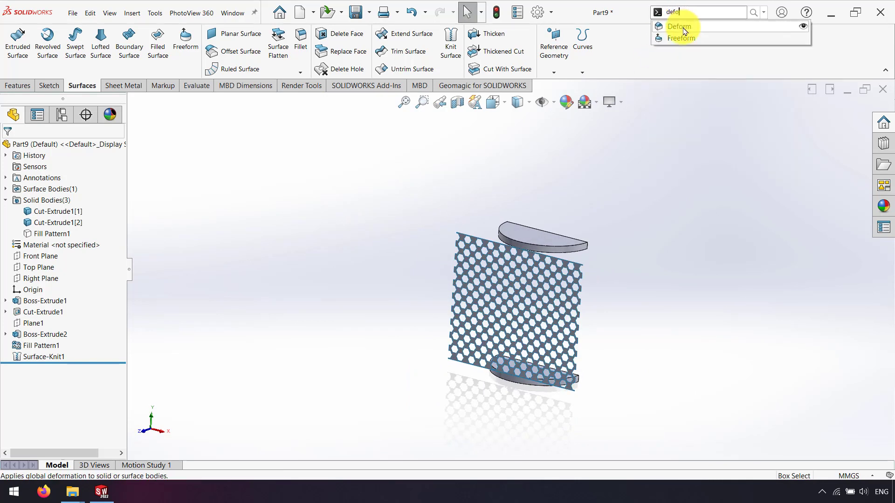
click(683, 28)
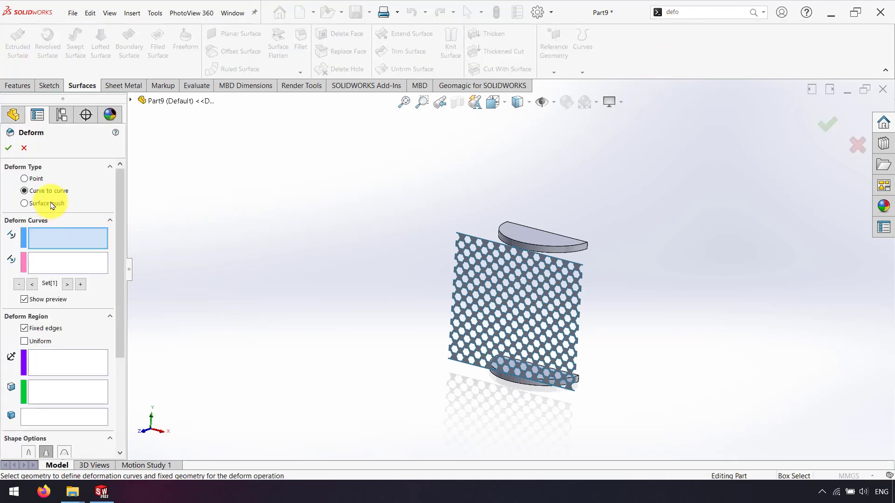
scroll(570, 266, down, 2)
scroll(569, 266, down, 3)
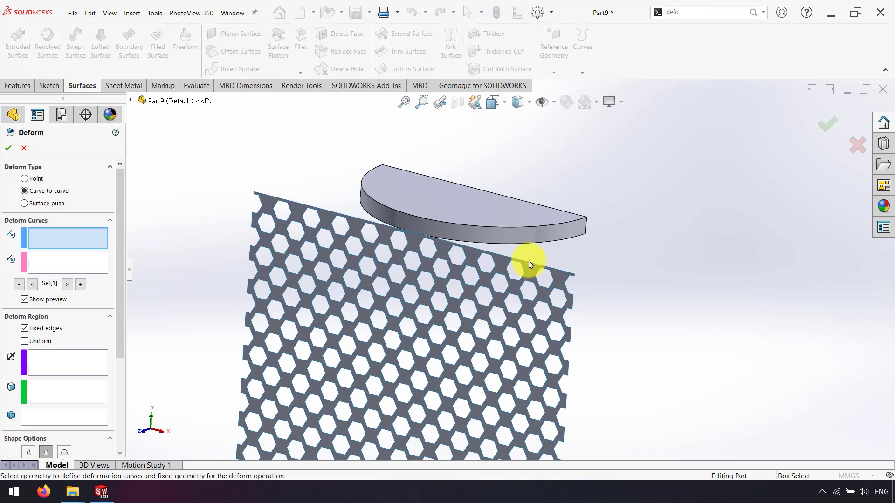
click(528, 264)
click(58, 262)
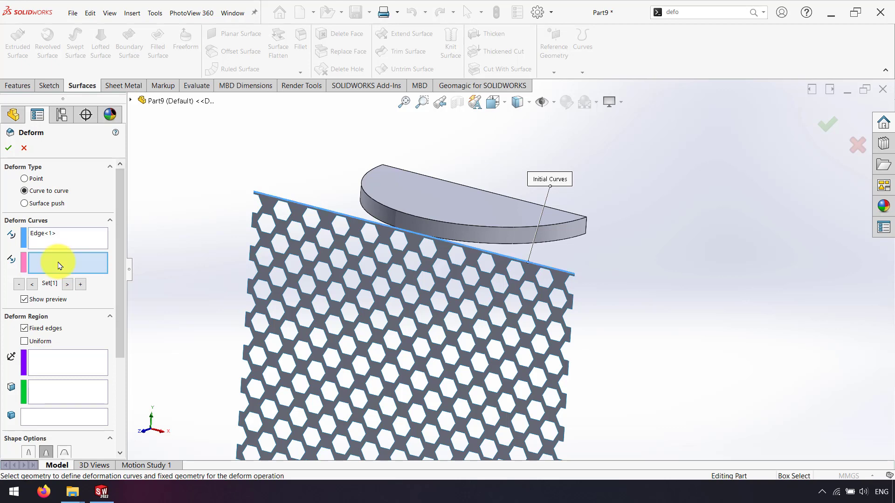
click(504, 247)
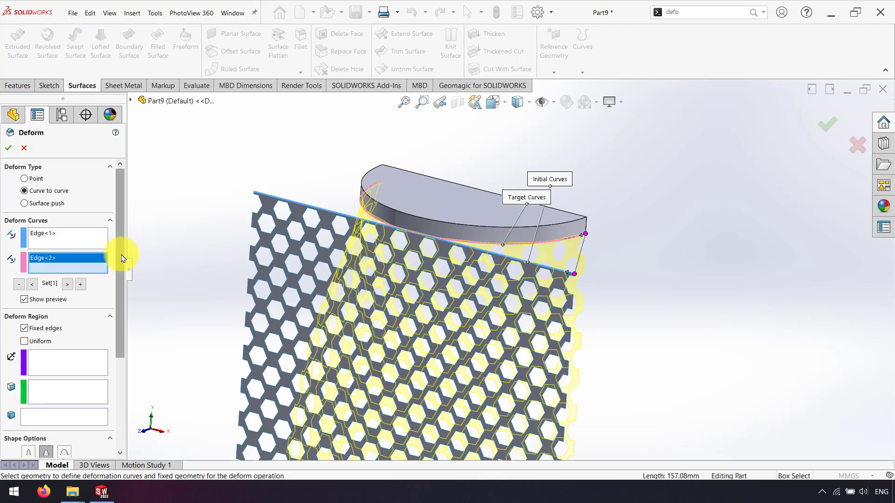
Make the deformation uniform with the shape slider at maximum and confirm Deform1.
scroll(114, 309, down, 2)
scroll(114, 309, down, 2)
click(64, 339)
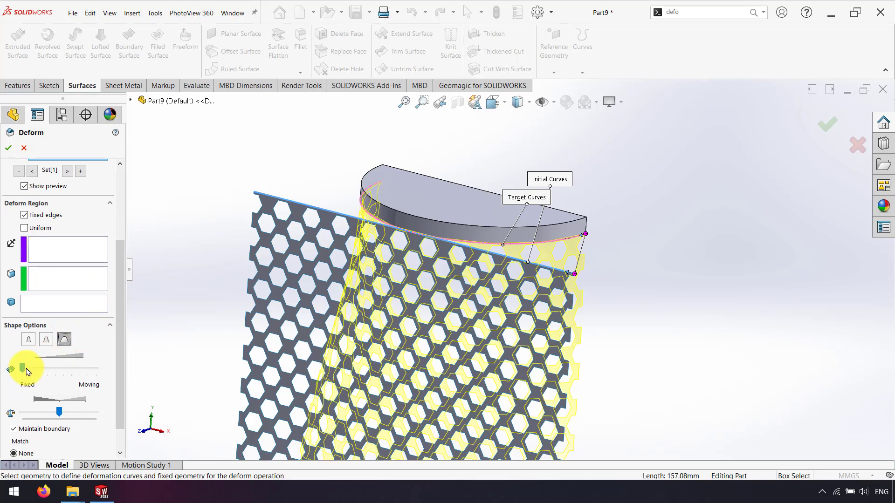
click(24, 229)
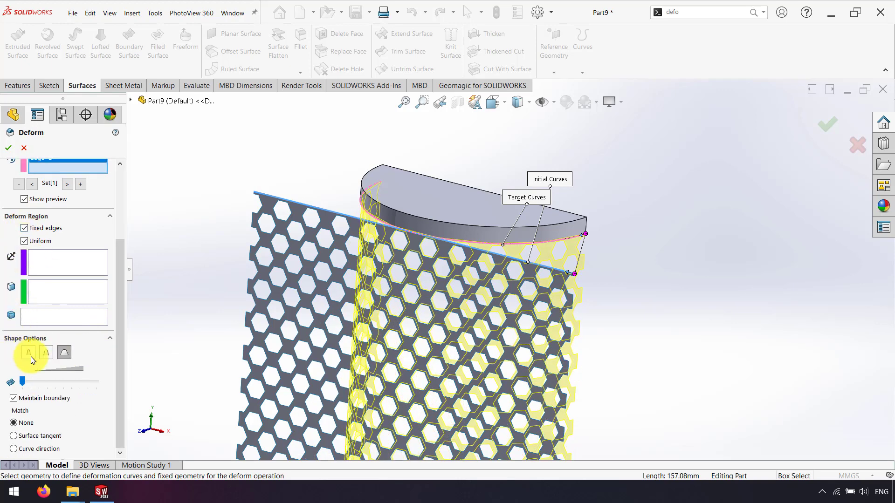
drag(23, 382, 96, 382)
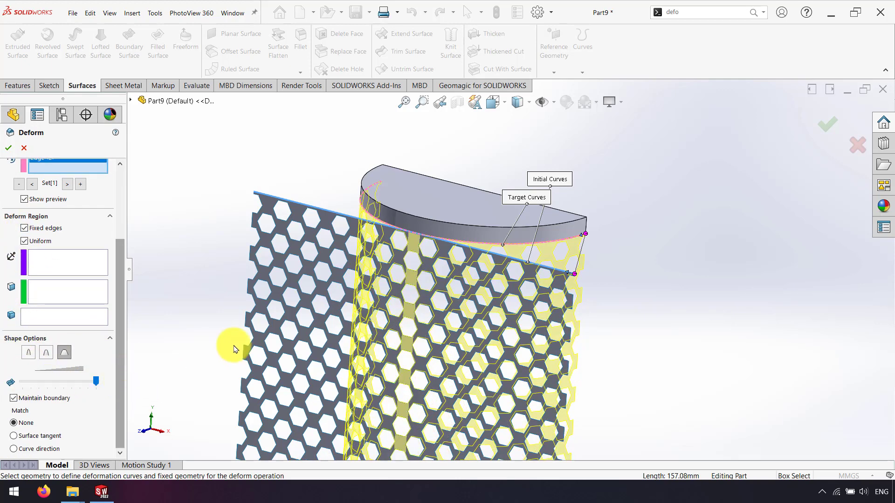
mouse_move(236, 344)
middle_down()
mouse_move(444, 336)
mouse_move(410, 350)
middle_up()
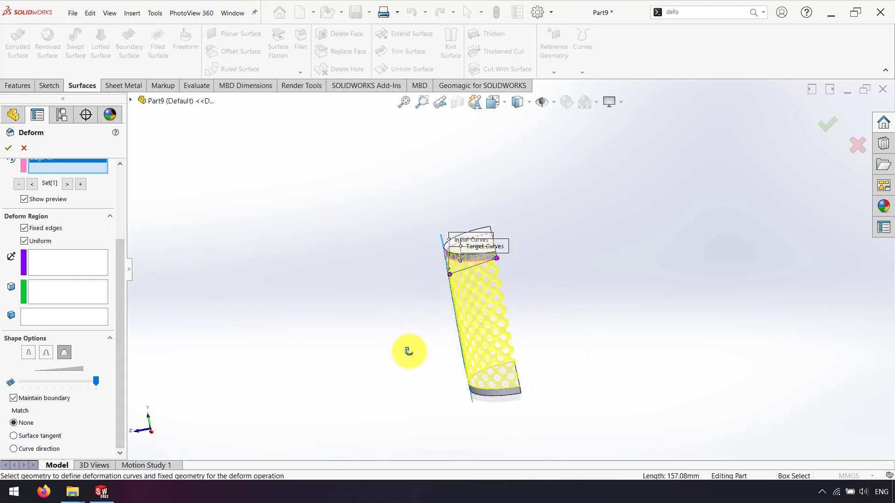
click(828, 125)
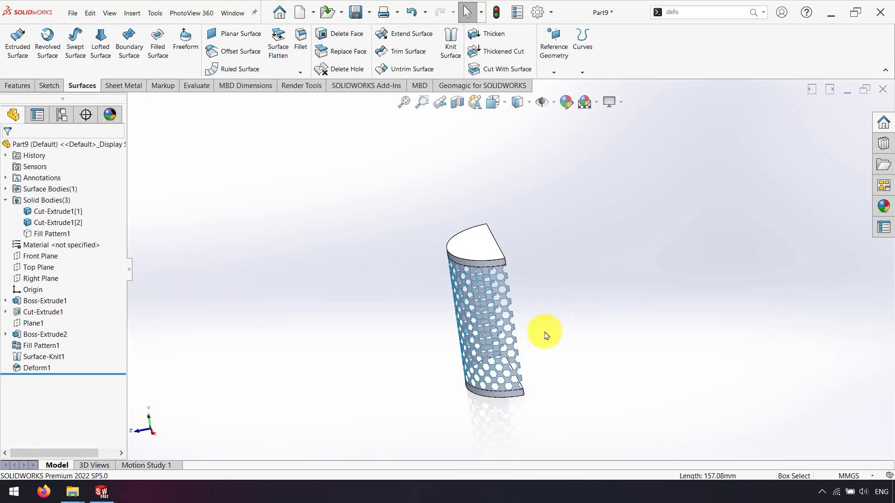
Thicken the Deform1 surface to 1.00 mm with Merge result checked.
mouse_move(546, 336)
middle_down()
mouse_move(579, 260)
mouse_move(515, 310)
mouse_move(586, 282)
middle_up()
scroll(515, 309, down, 3)
scroll(552, 286, down, 2)
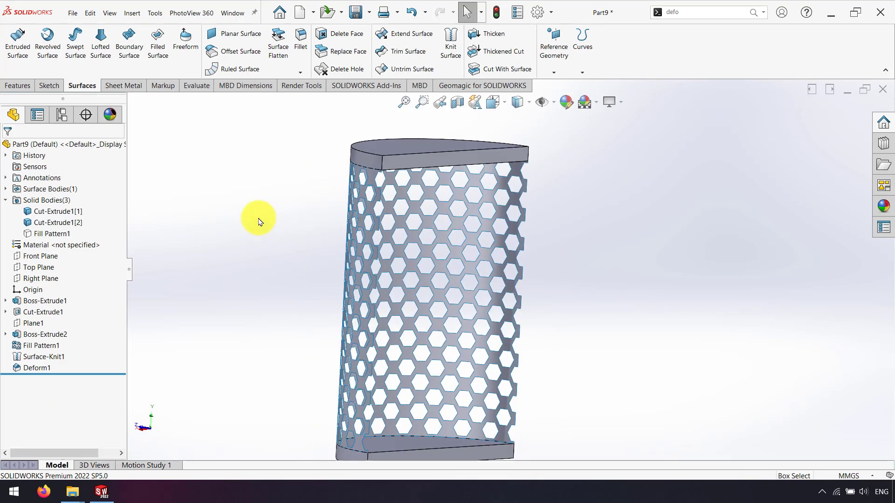
click(487, 33)
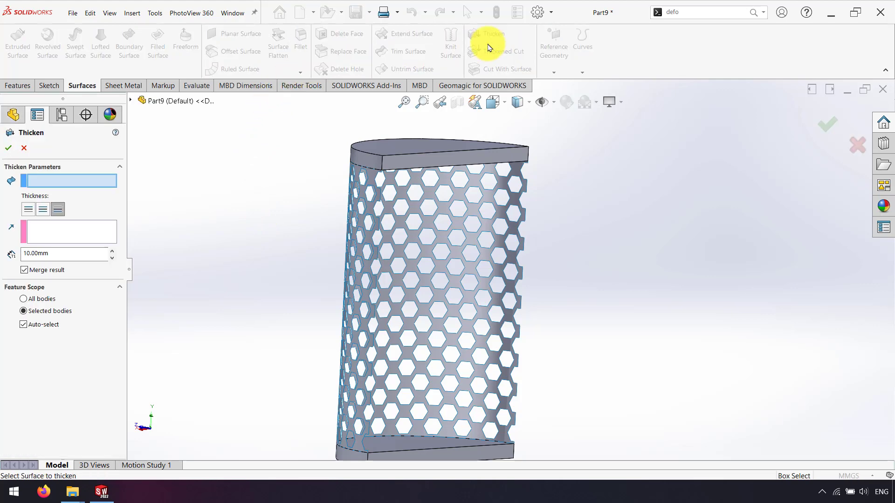
click(429, 200)
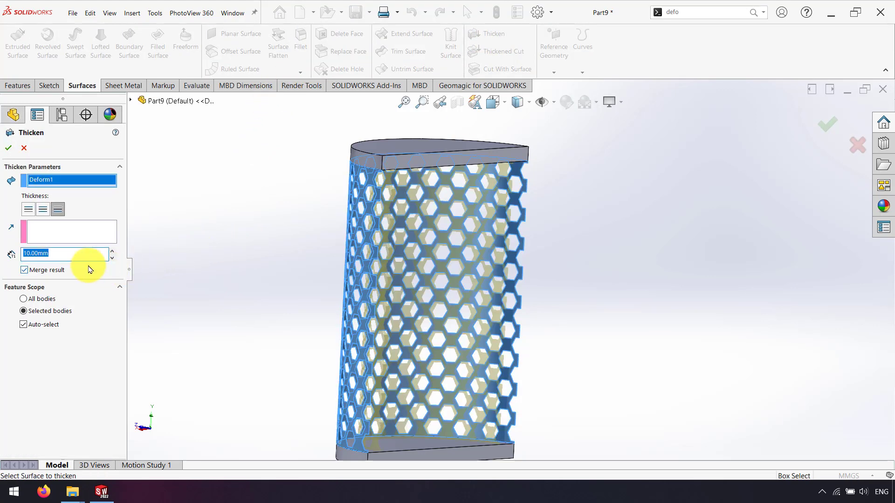
key(Return)
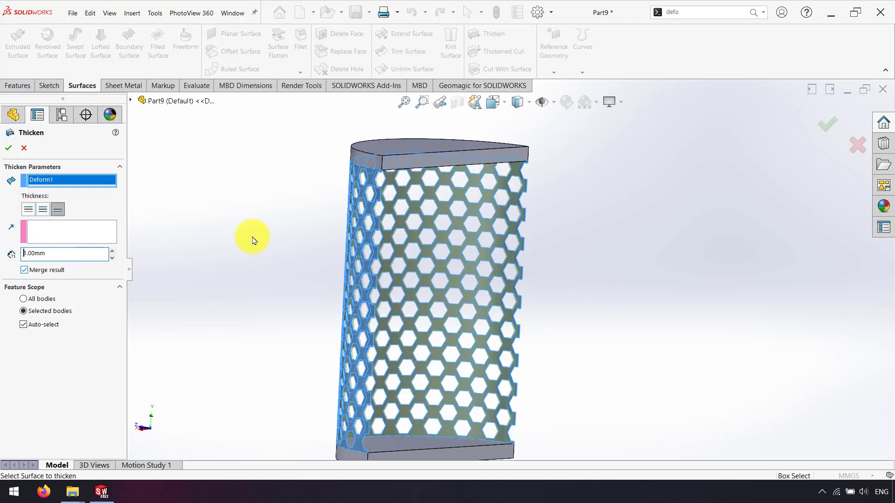
scroll(509, 190, up, 5)
mouse_move(509, 189)
middle_down()
mouse_move(440, 209)
mouse_move(449, 200)
mouse_move(193, 206)
middle_up()
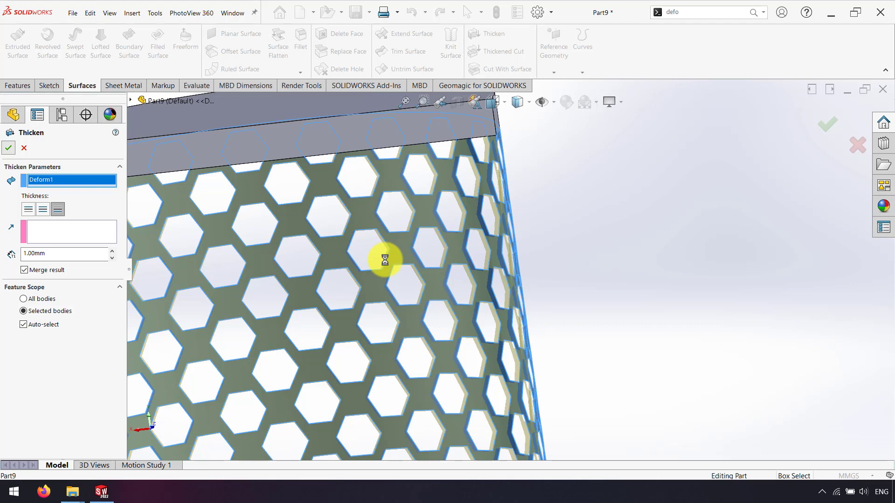
Mirror the Thicken1 body, not the feature, across the flat side face.
scroll(384, 259, up, 5)
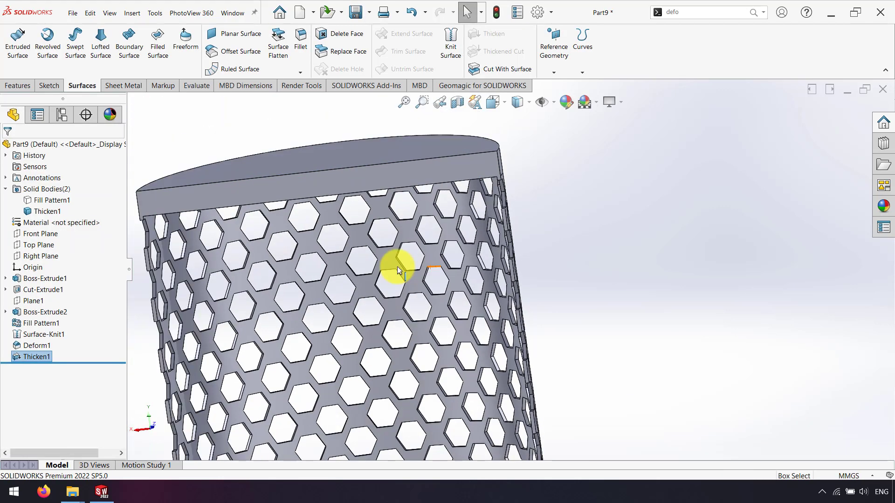
mouse_move(400, 264)
middle_down()
mouse_move(454, 269)
mouse_move(328, 160)
middle_up()
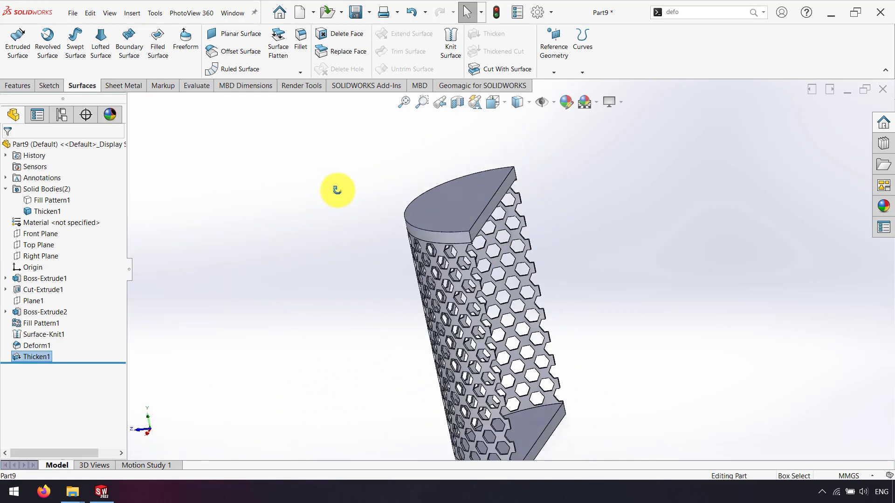
click(18, 86)
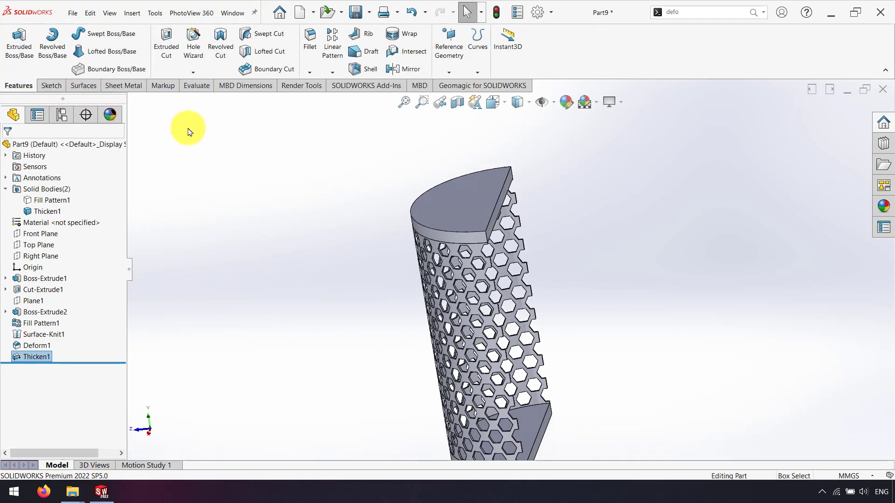
click(409, 70)
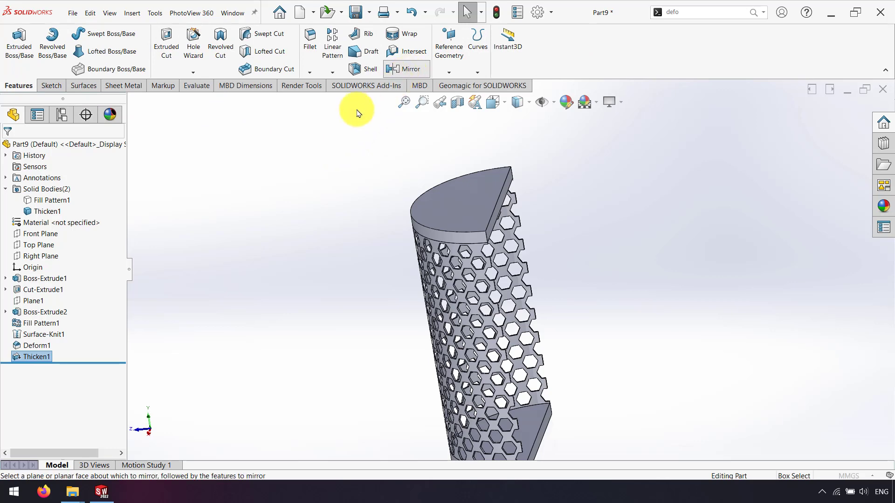
scroll(503, 235, down, 2)
scroll(503, 234, down, 3)
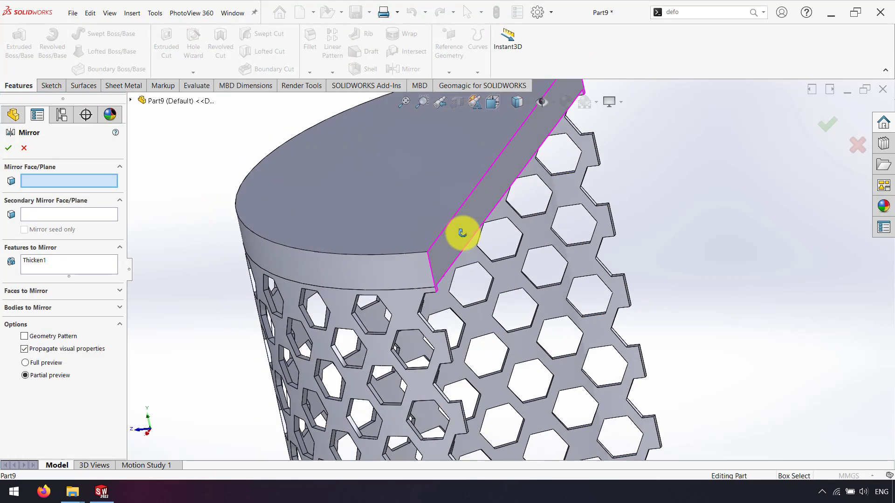
click(464, 230)
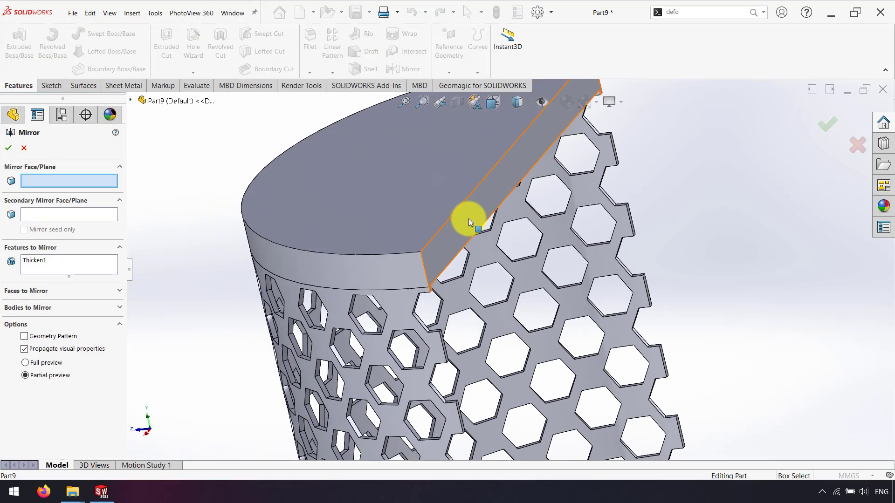
click(35, 261)
key(Delete)
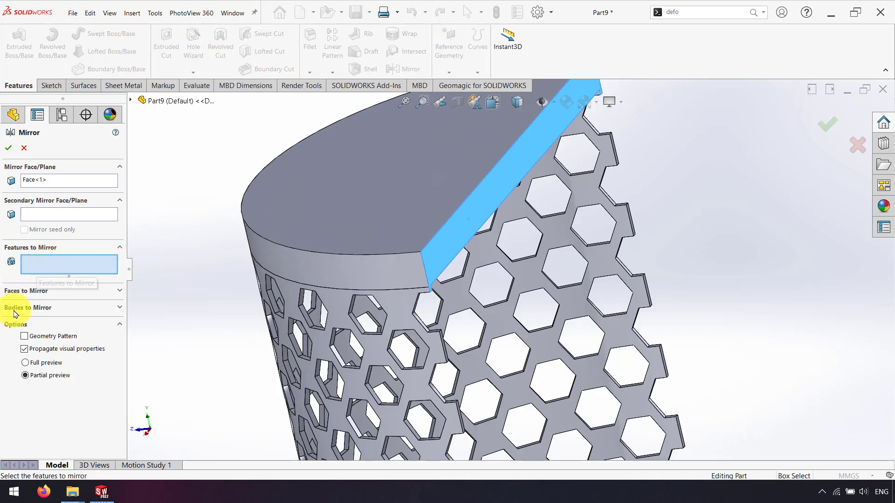
click(15, 311)
click(305, 261)
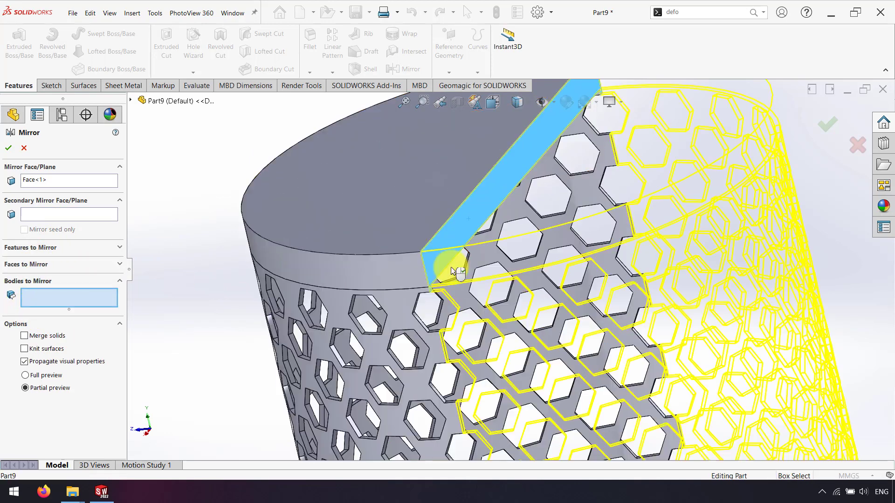
scroll(585, 253, up, 5)
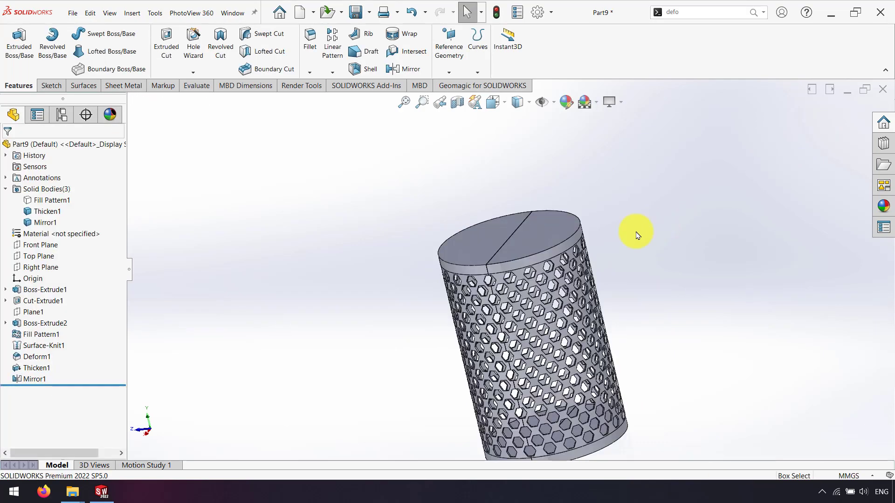
Combine the Mirror1 and Thicken1 bodies with an Add operation.
mouse_move(637, 235)
middle_down()
mouse_move(515, 236)
mouse_move(499, 194)
mouse_move(426, 237)
middle_up()
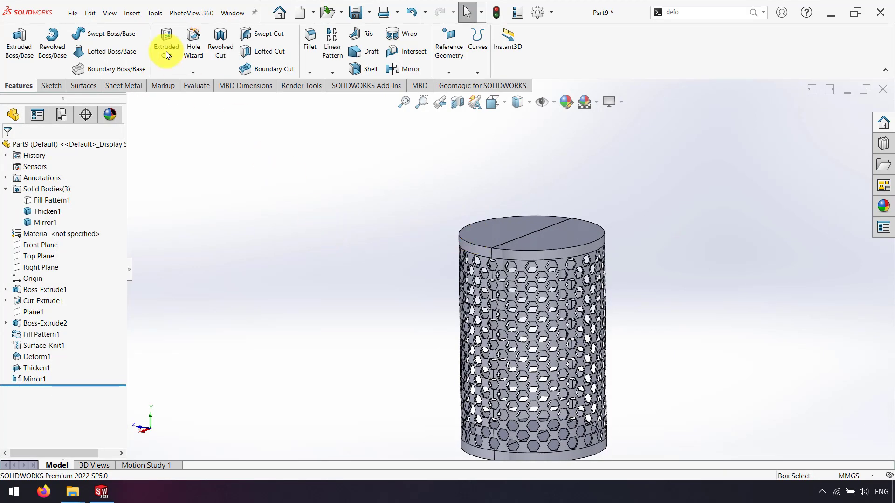
click(131, 13)
mouse_move(150, 56)
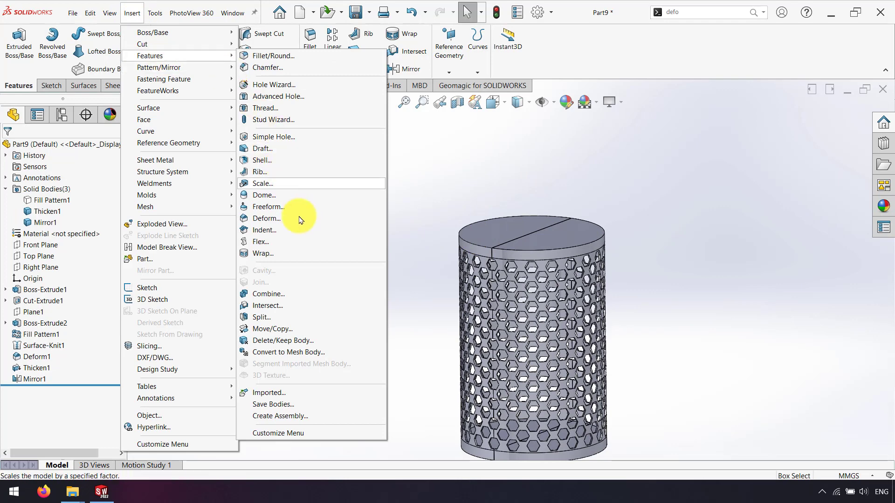
click(294, 294)
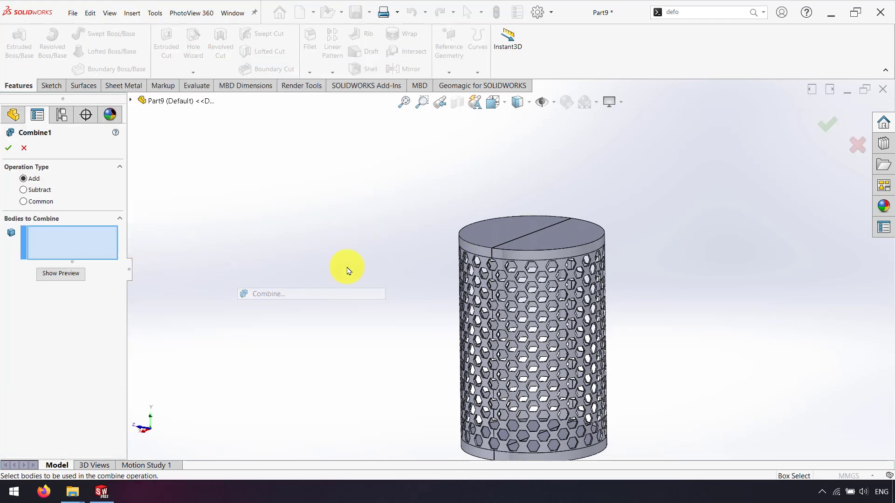
click(549, 256)
click(513, 240)
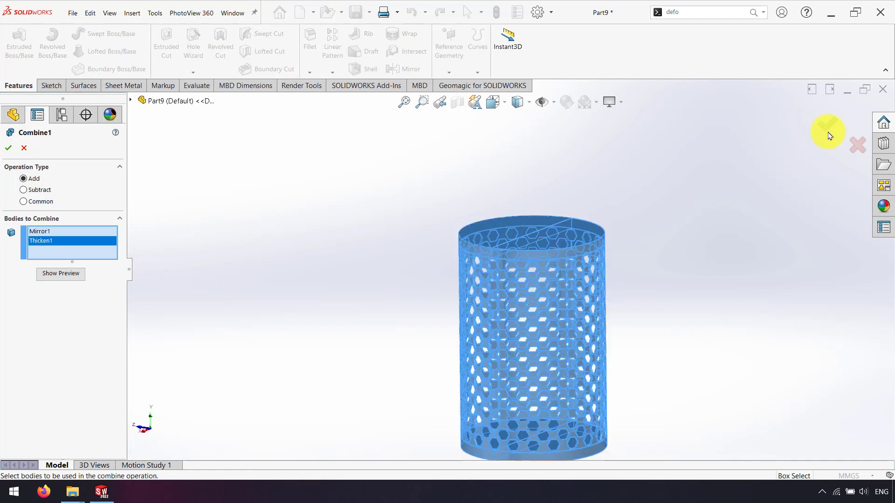
key(Return)
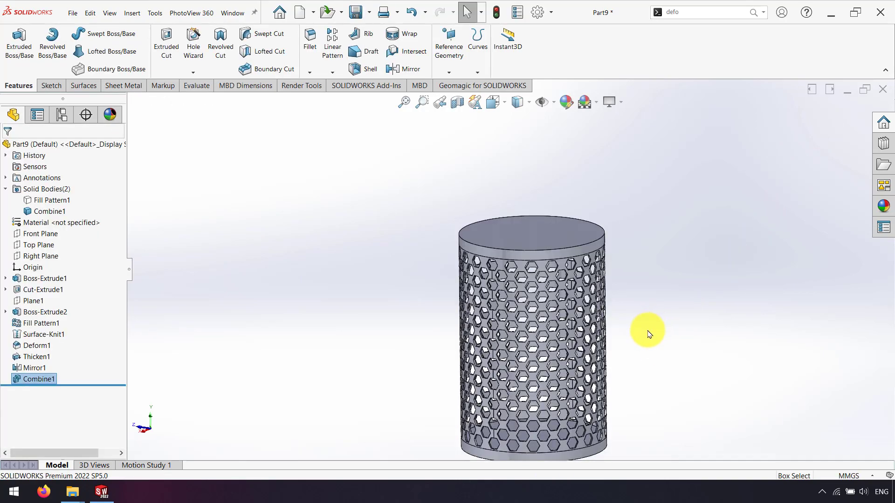
mouse_move(648, 335)
middle_down()
mouse_move(386, 258)
mouse_move(455, 366)
mouse_move(391, 266)
mouse_move(396, 254)
mouse_move(404, 277)
mouse_move(366, 266)
mouse_move(405, 300)
mouse_move(399, 200)
mouse_move(555, 198)
mouse_move(576, 233)
middle_up()
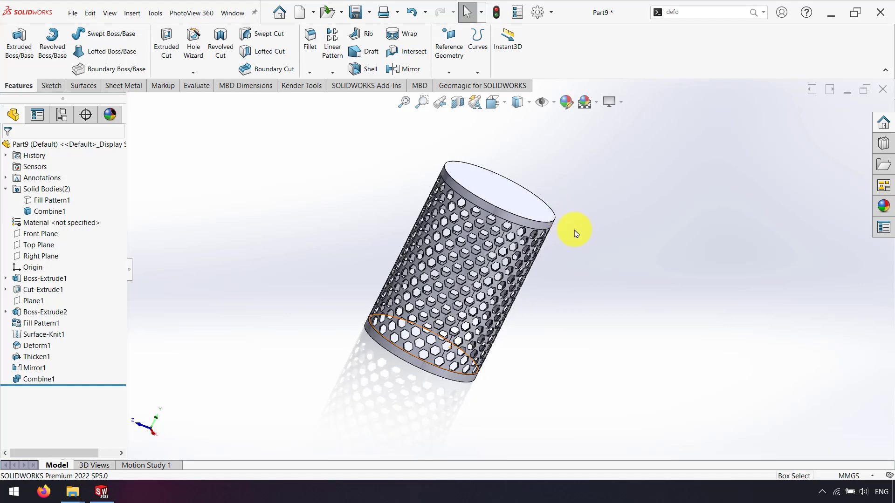
Apply the polished gold metal appearance to the whole part.
click(884, 206)
click(716, 121)
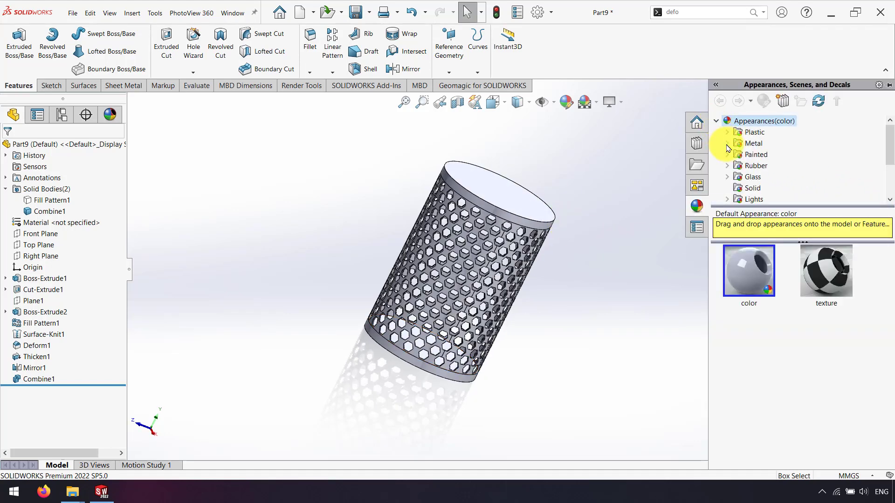
click(730, 147)
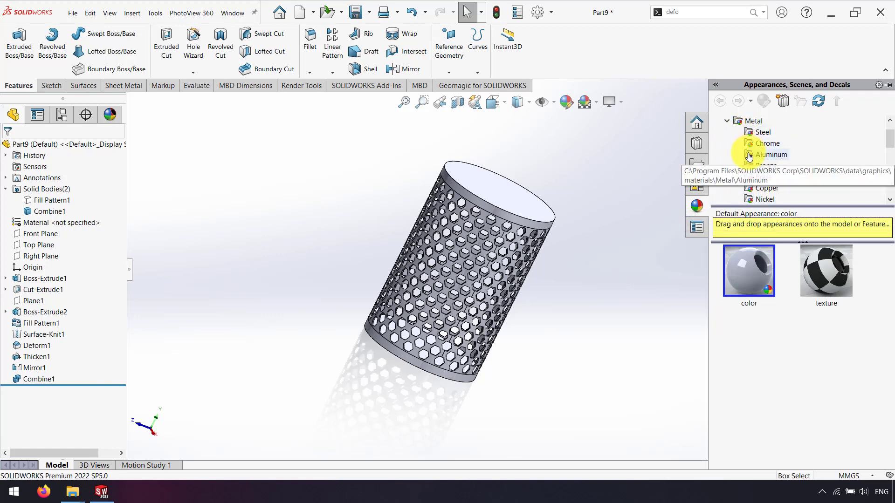
drag(888, 135, 891, 153)
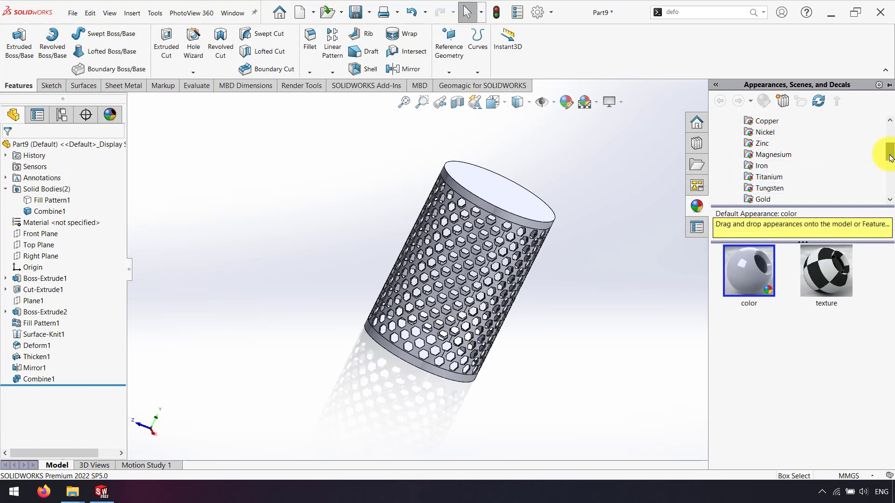
click(759, 201)
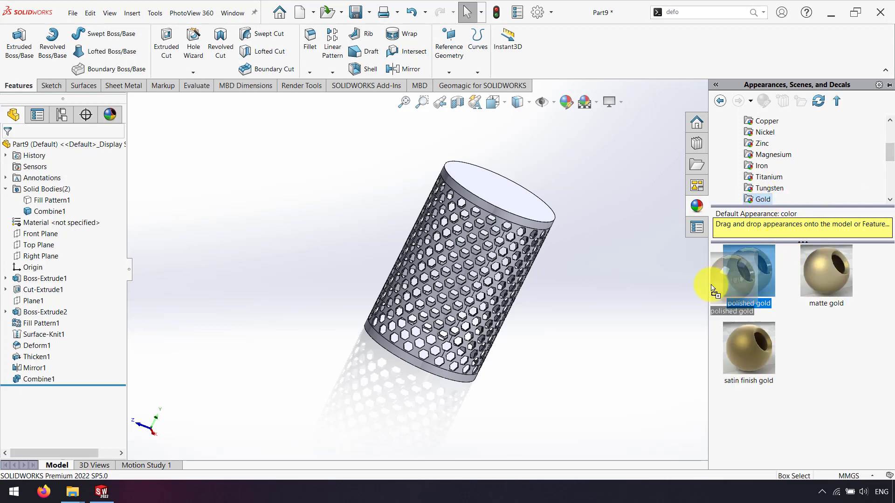
drag(727, 279, 511, 257)
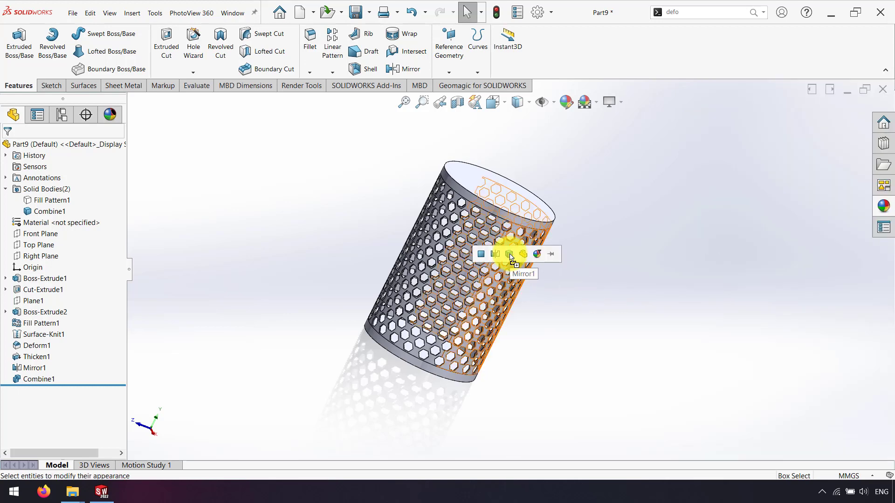
click(522, 259)
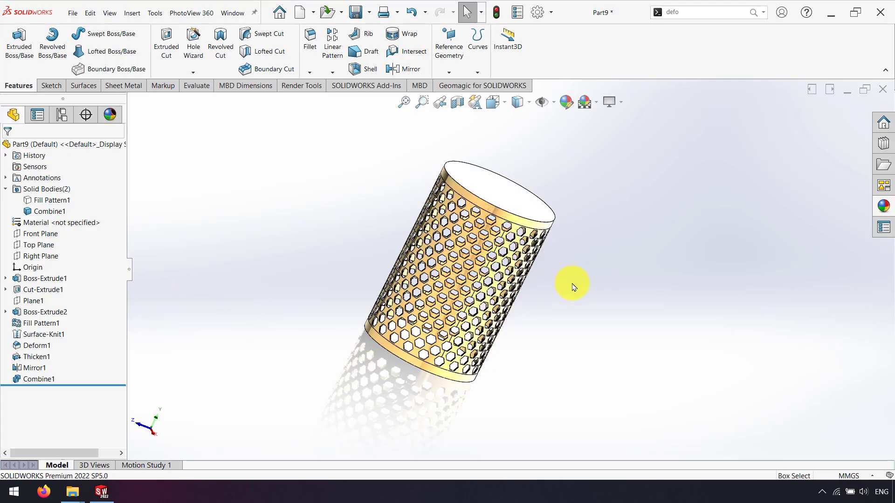
mouse_move(575, 285)
middle_down()
mouse_move(549, 172)
mouse_move(599, 175)
mouse_move(464, 323)
mouse_move(545, 319)
middle_up()
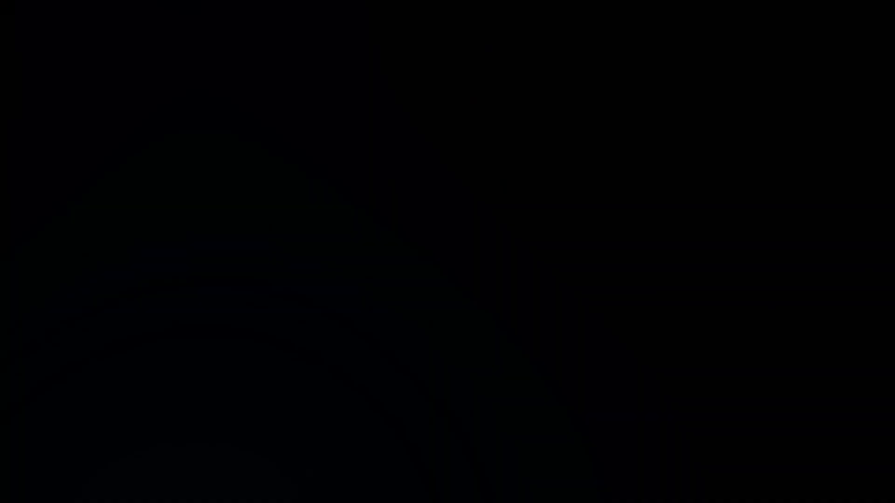